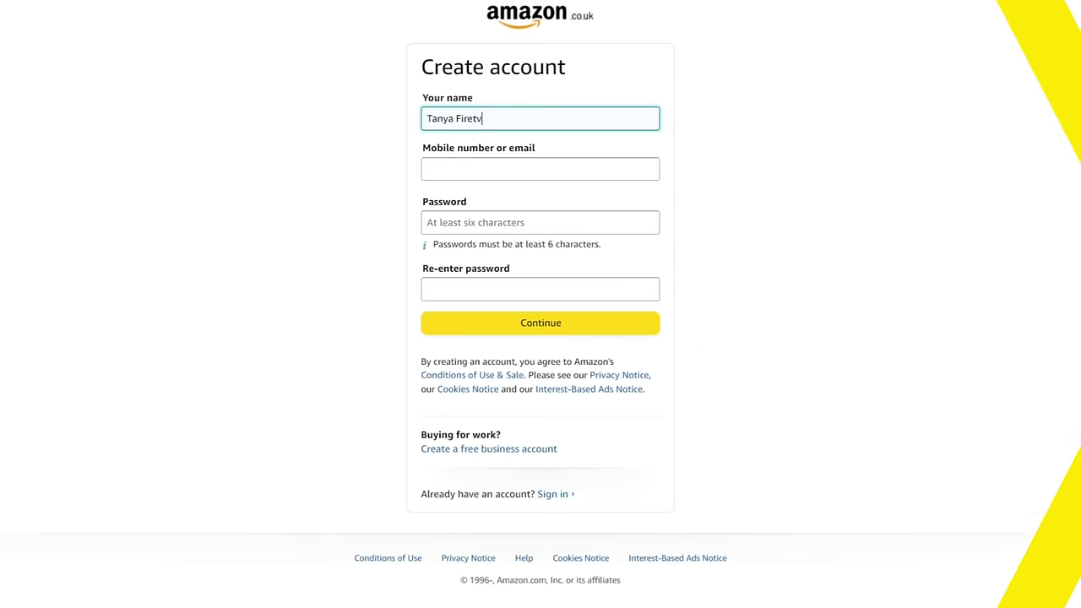
# Step: Enter a name and a UK mobile number in the new Amazon account form
pyautogui.write('sticks')
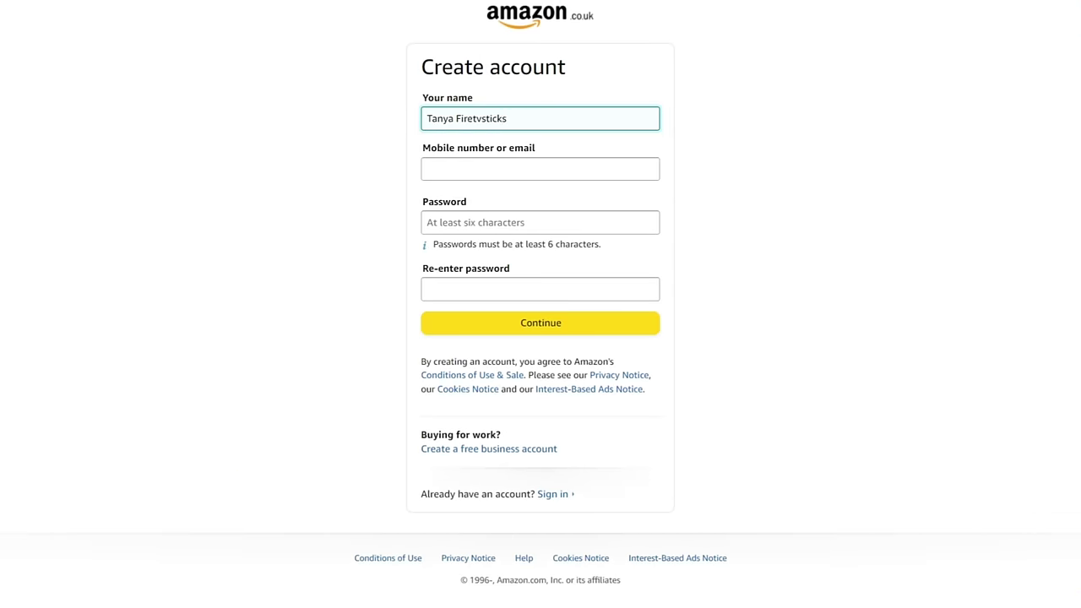
pyautogui.click(540, 168)
pyautogui.write('071234567')
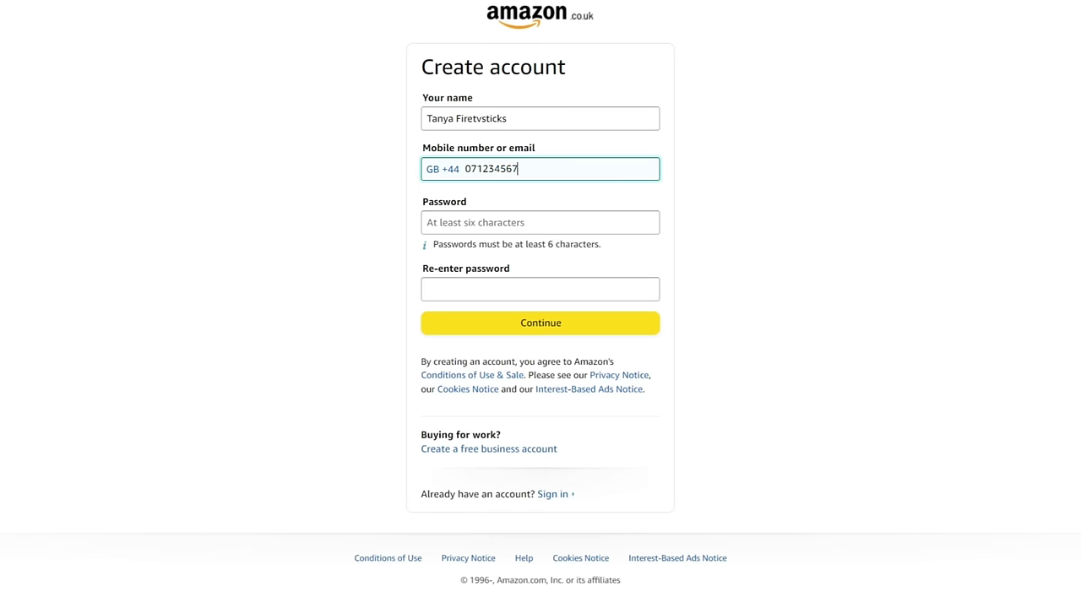
pyautogui.write('8')
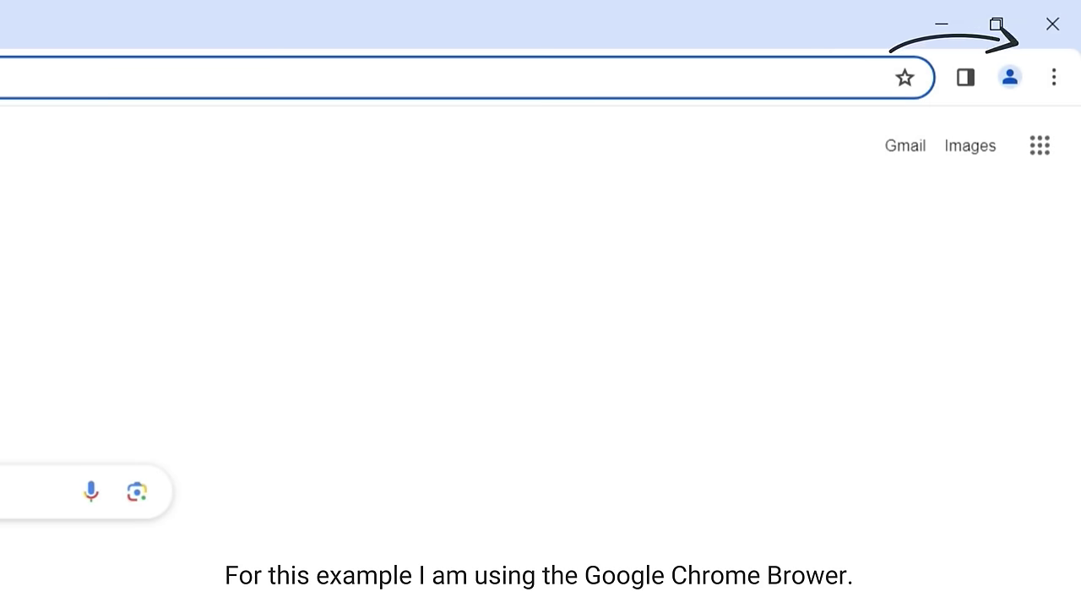
# Step: Open a new Incognito window from Chrome's main menu
pyautogui.hotkey('alt', 'f')
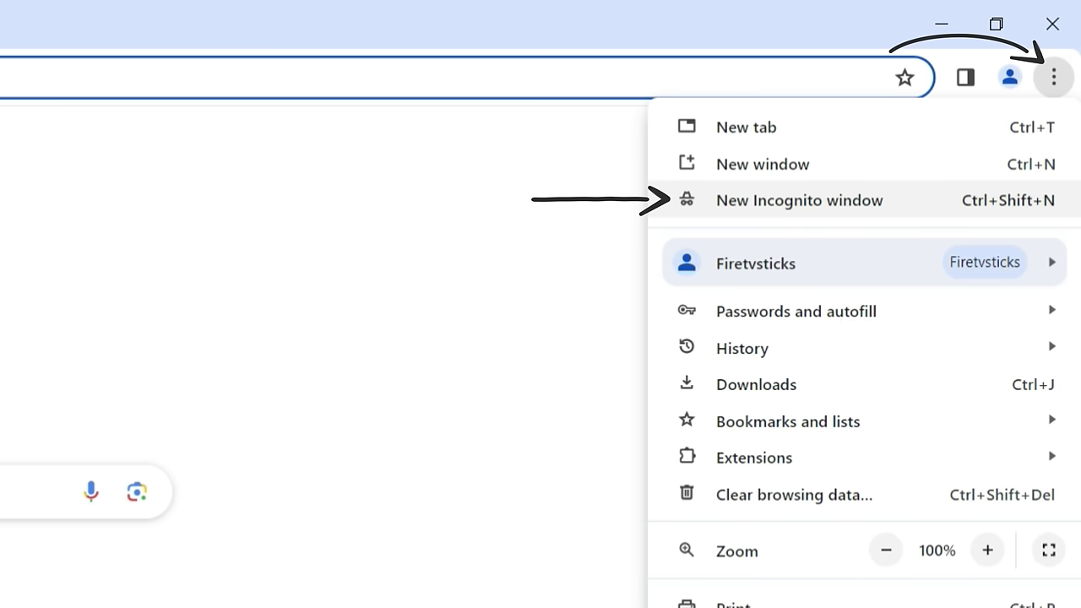
pyautogui.press('Return')
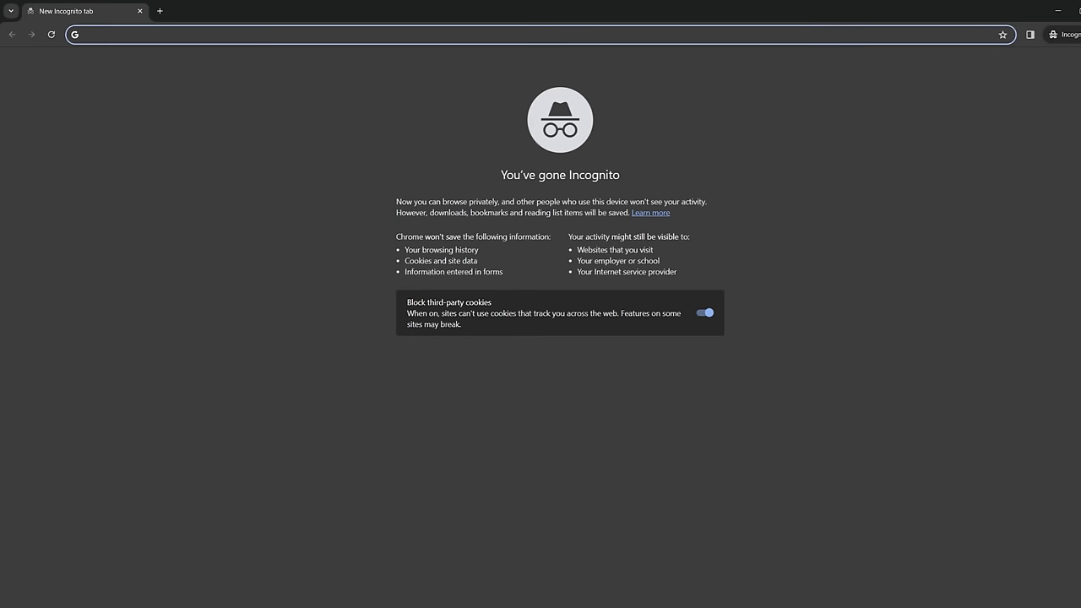
# Step: Load amazon.com and start creating a new account
pyautogui.write('amazon.com')
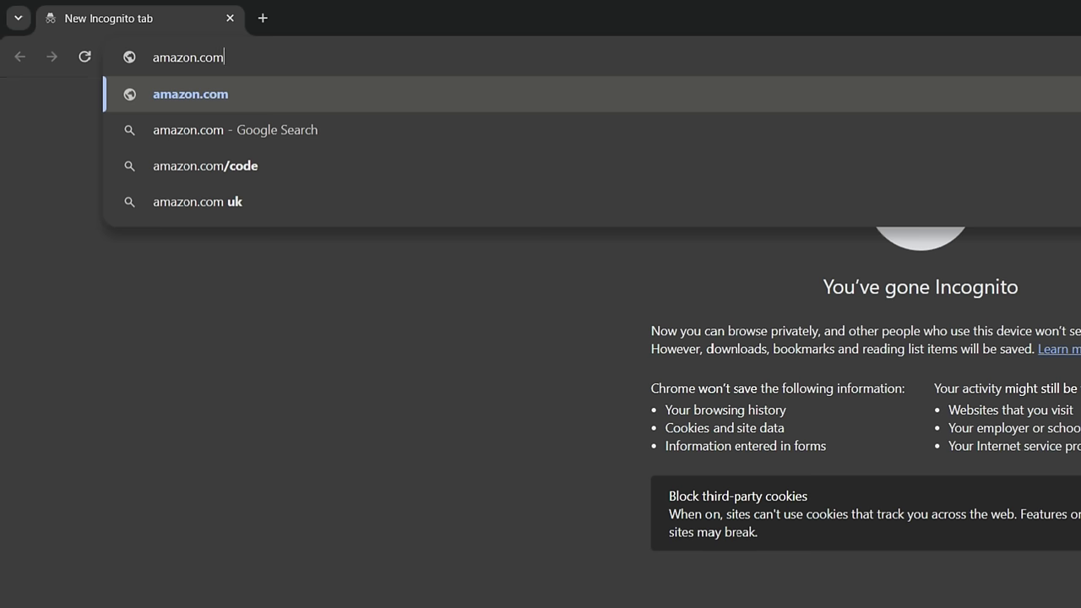
pyautogui.press('Return')
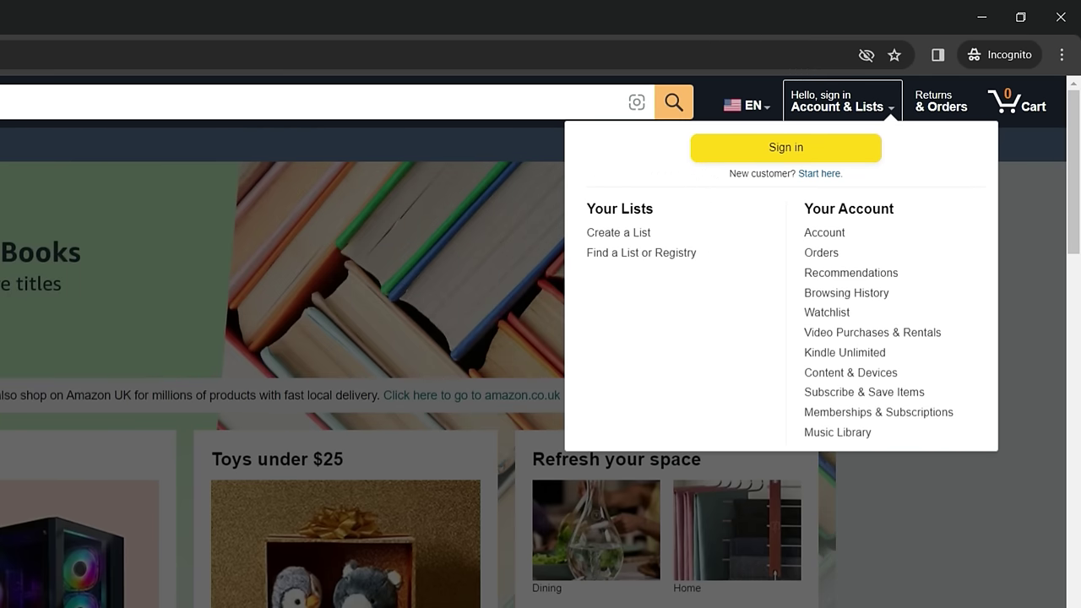
pyautogui.click(821, 173)
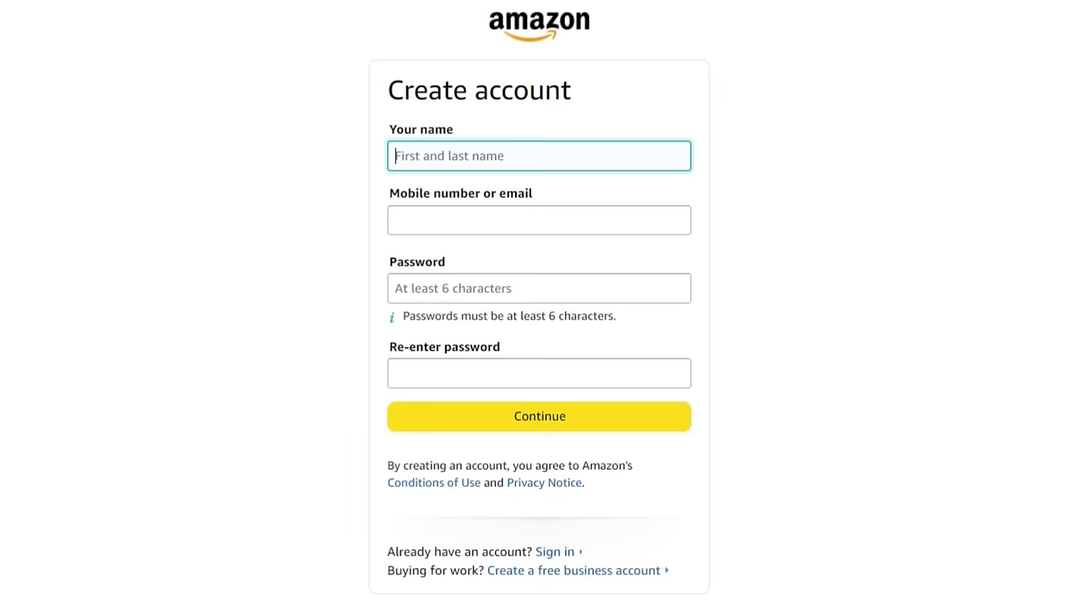
# Step: Fill in the account's full name, e-mail address, password and password re-entry
pyautogui.write('Tany')
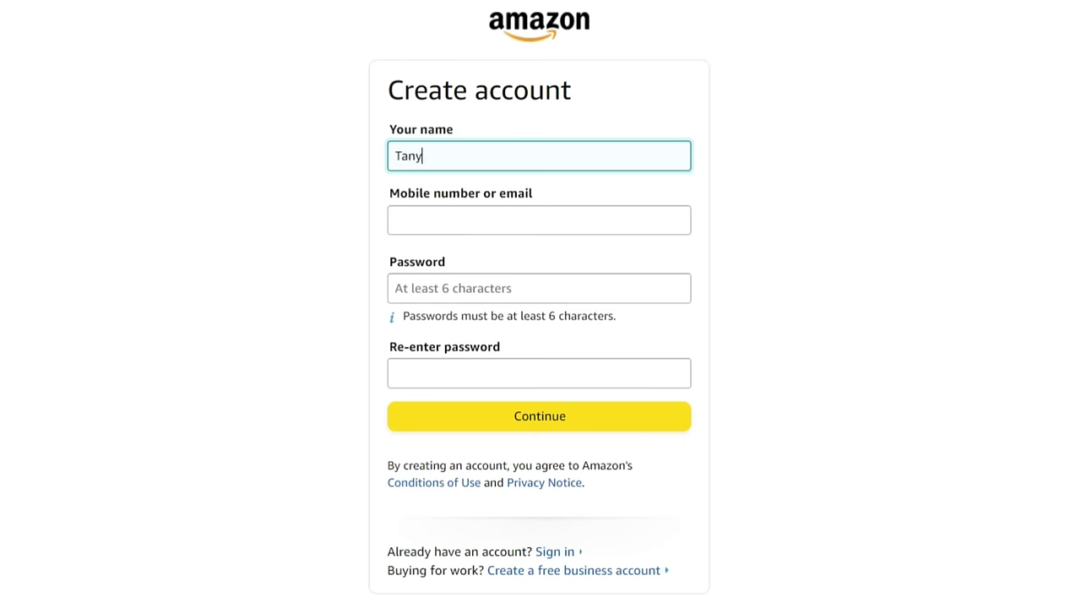
pyautogui.write('a Firetvsticks')
pyautogui.press('Tab')
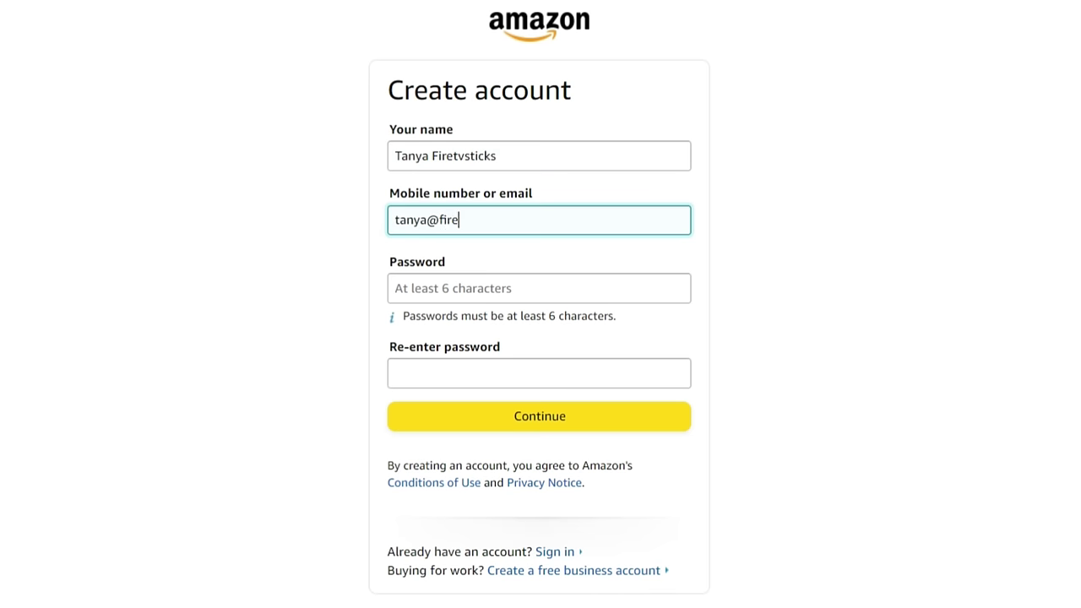
pyautogui.press('Tab')
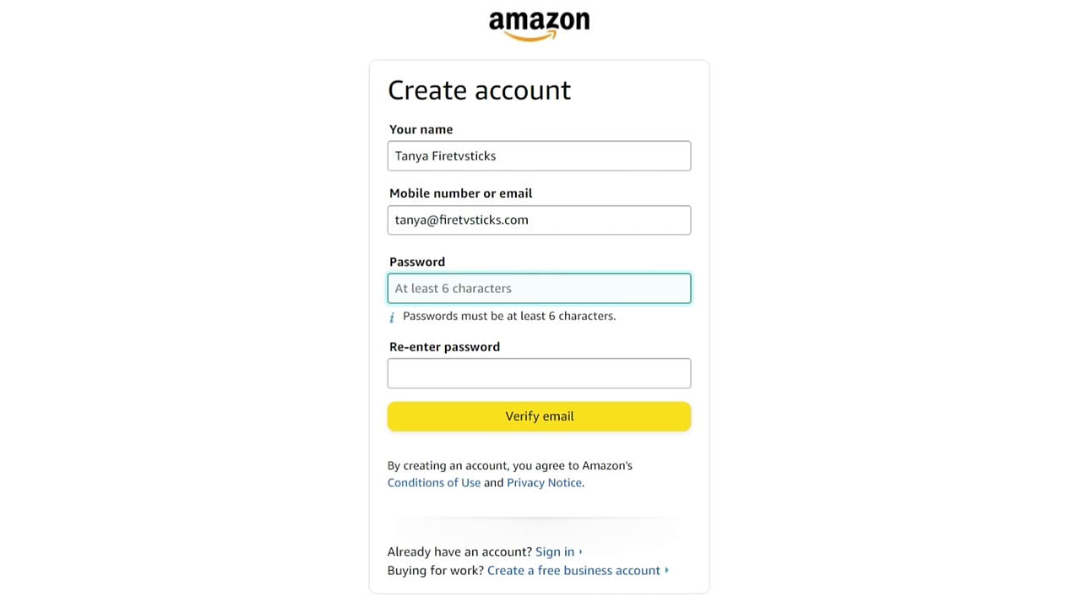
pyautogui.write('•••')
pyautogui.press('Tab')
pyautogui.write('••')
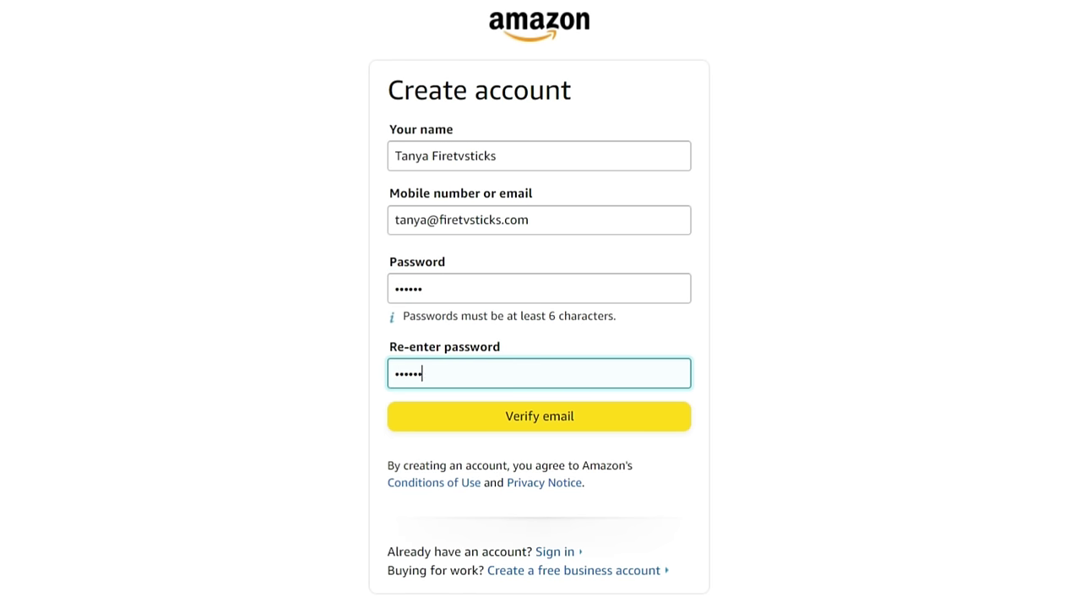
# Step: Submit the form, solve the pillow slider puzzle and verify the e-mailed code
pyautogui.press('Return')
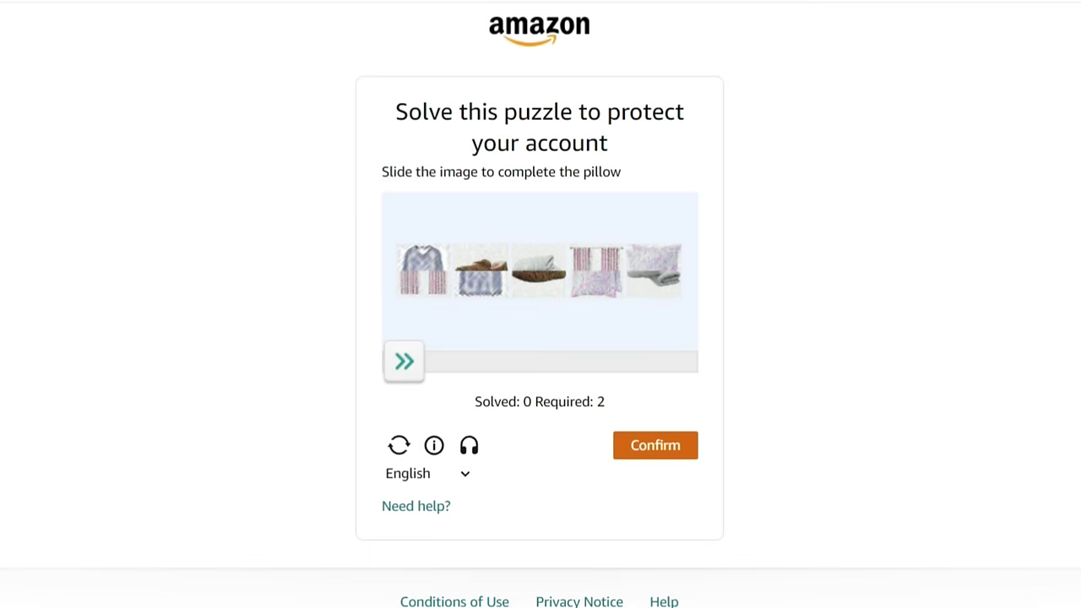
pyautogui.moveTo(403, 362); pyautogui.dragTo(454, 362)
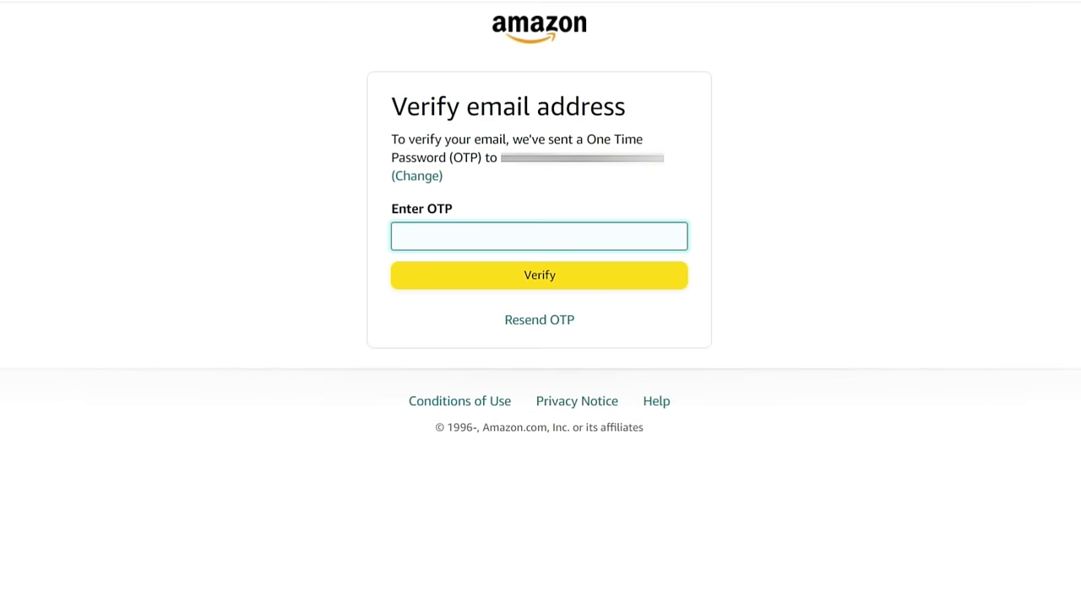
pyautogui.press('Return')
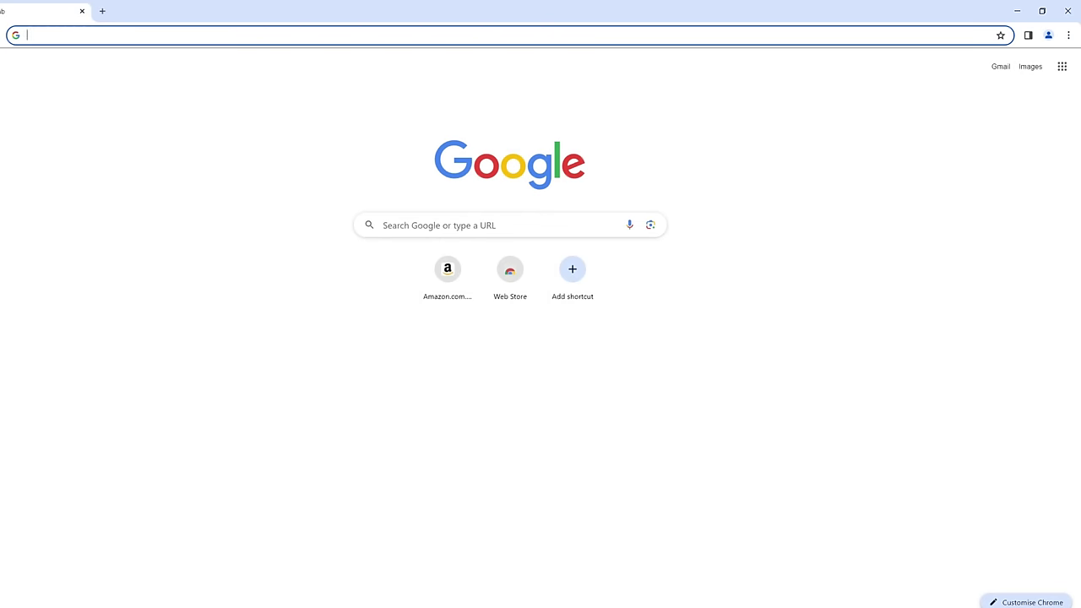
# Step: Open a new Incognito window on amazon.com and choose Start here under Account & Lists
pyautogui.click(1068, 34)
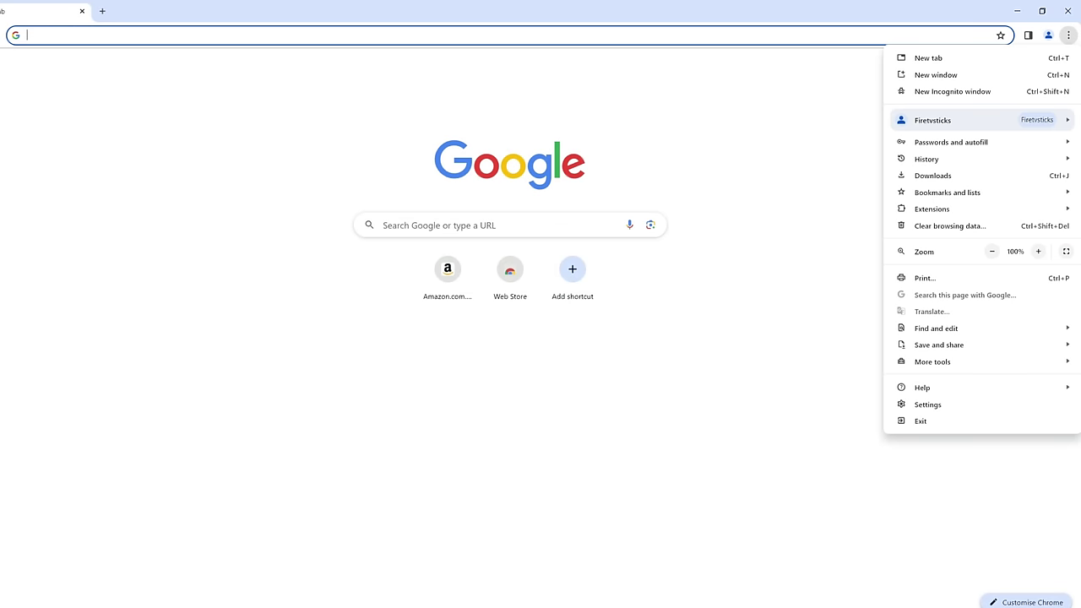
pyautogui.click(953, 91)
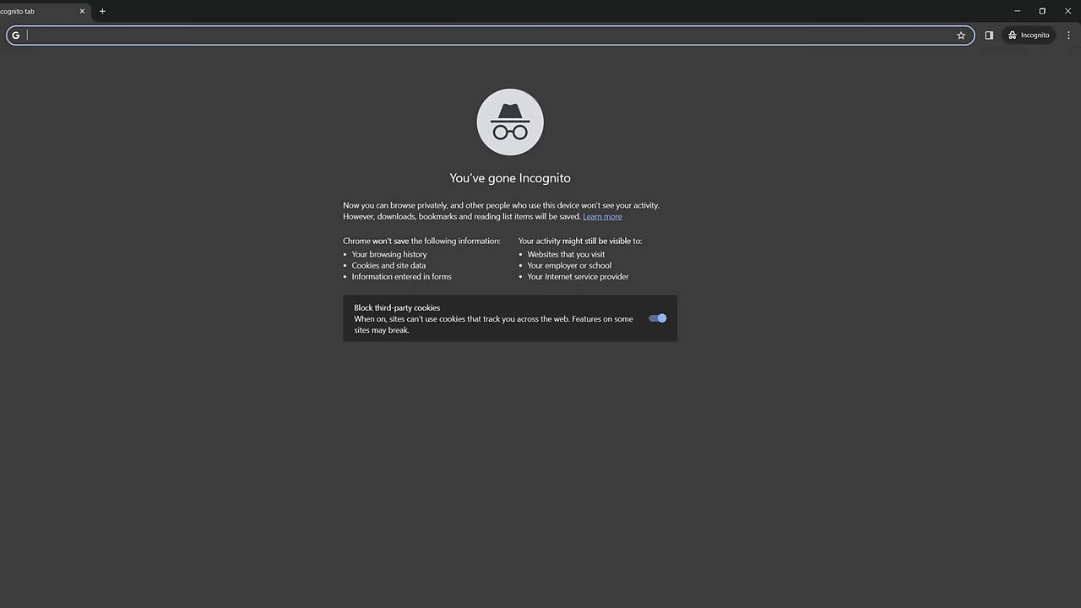
pyautogui.write('amazon.com')
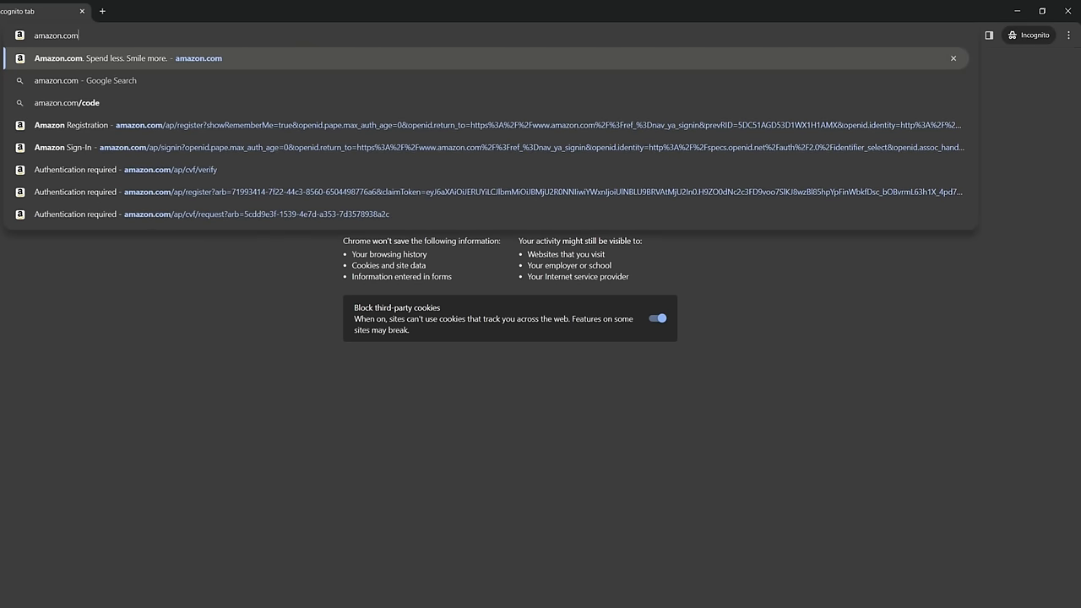
pyautogui.press('Return')
pyautogui.moveTo(926, 66)
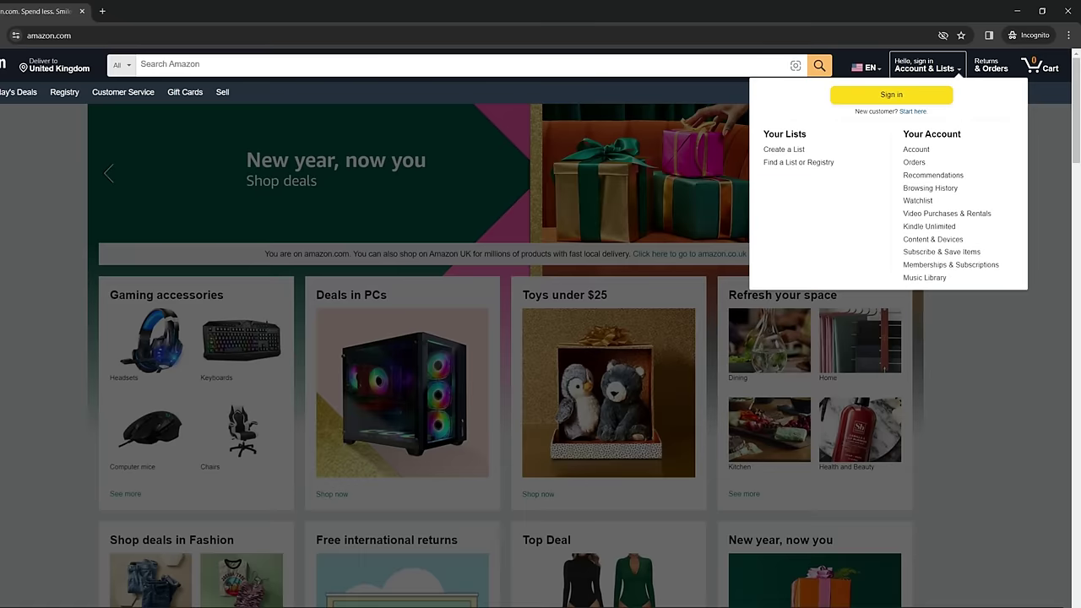
pyautogui.click(914, 110)
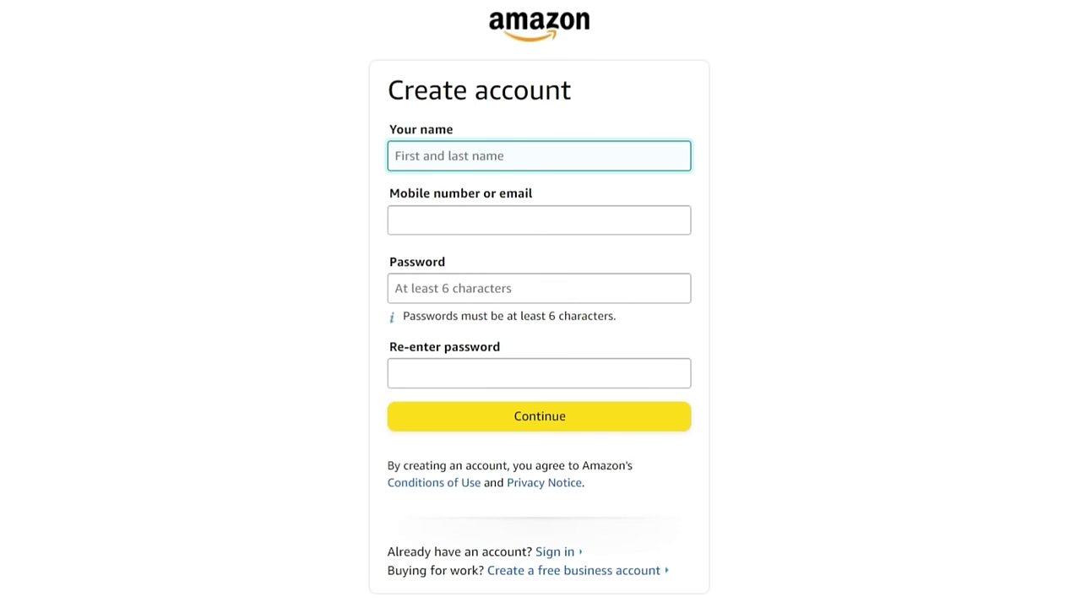
# Step: Enter the full name and e-mail, then submit the e-mailed code to create the account
pyautogui.write('Tanya Firetvsticks')
pyautogui.press('Tab')
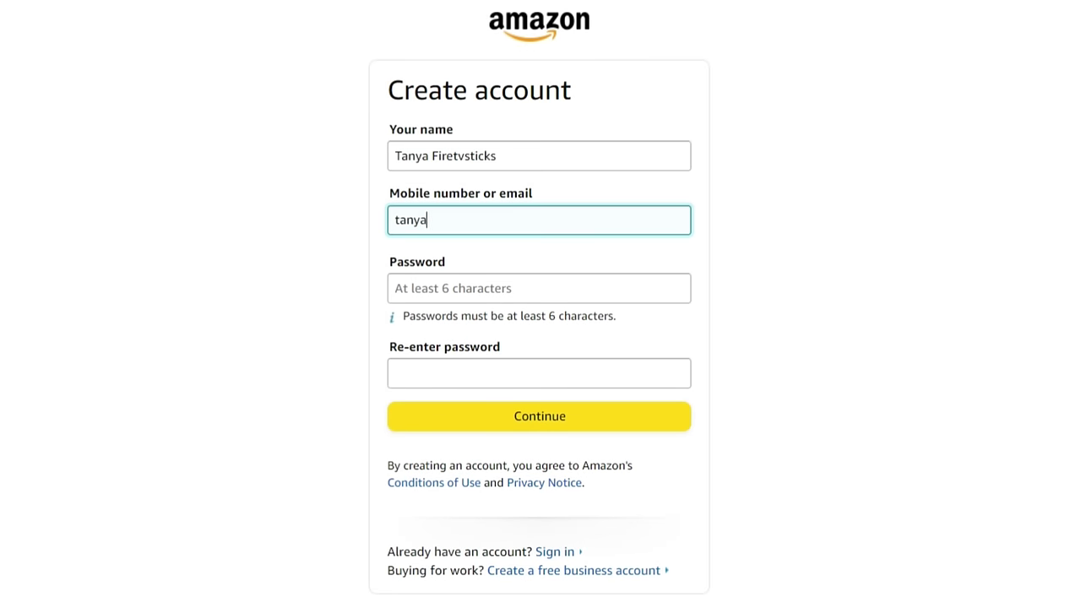
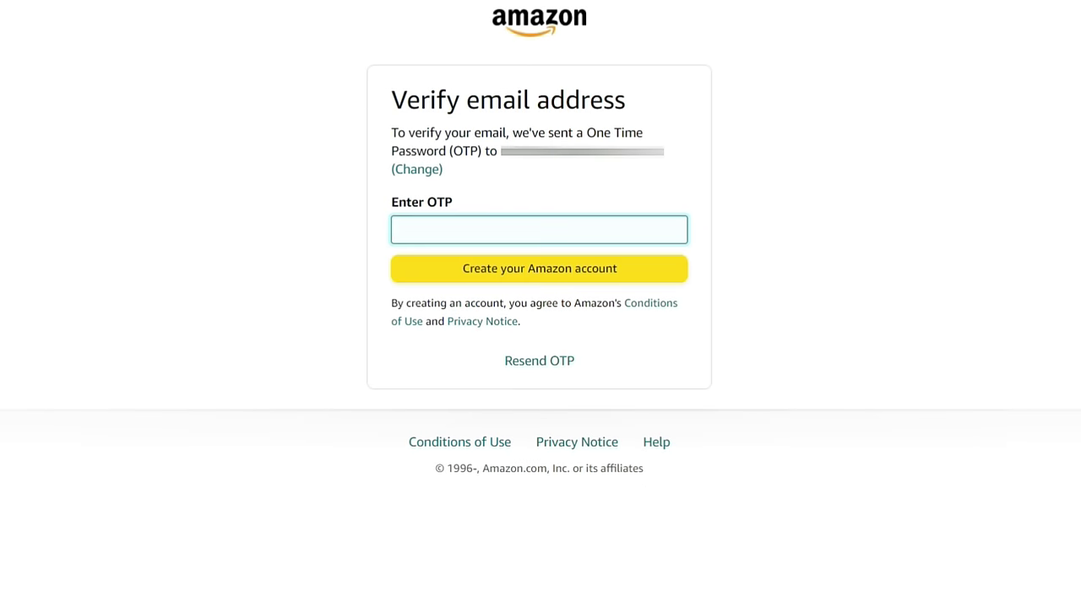
pyautogui.press('Return')
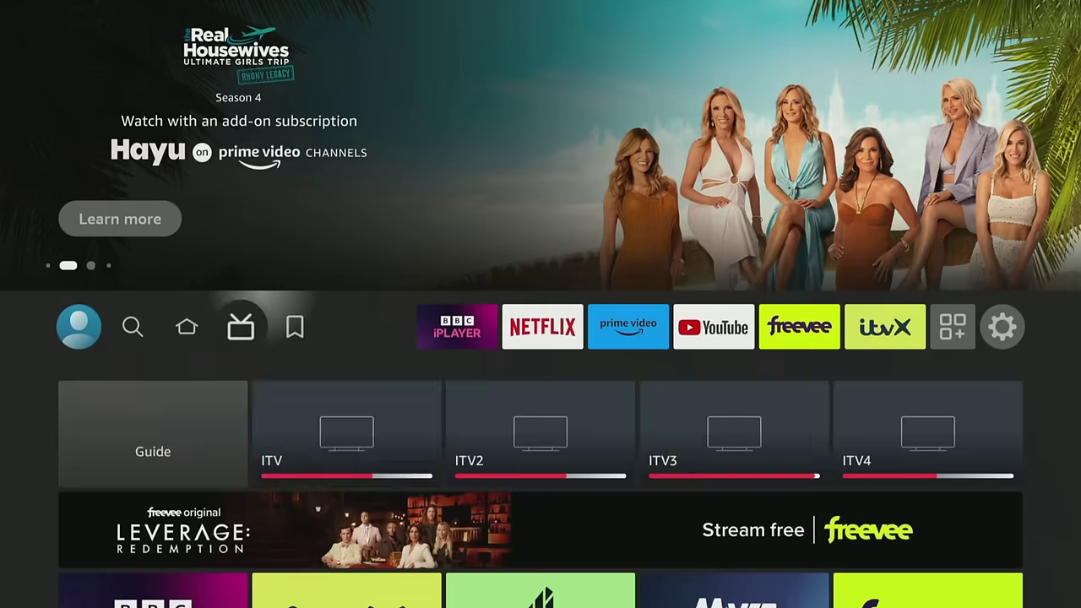
# Step: Get the free BBC iPlayer app, then try buying Goat Simulator MMO Simulator for £3.99
pyautogui.press('Right')
pyautogui.press('Right')
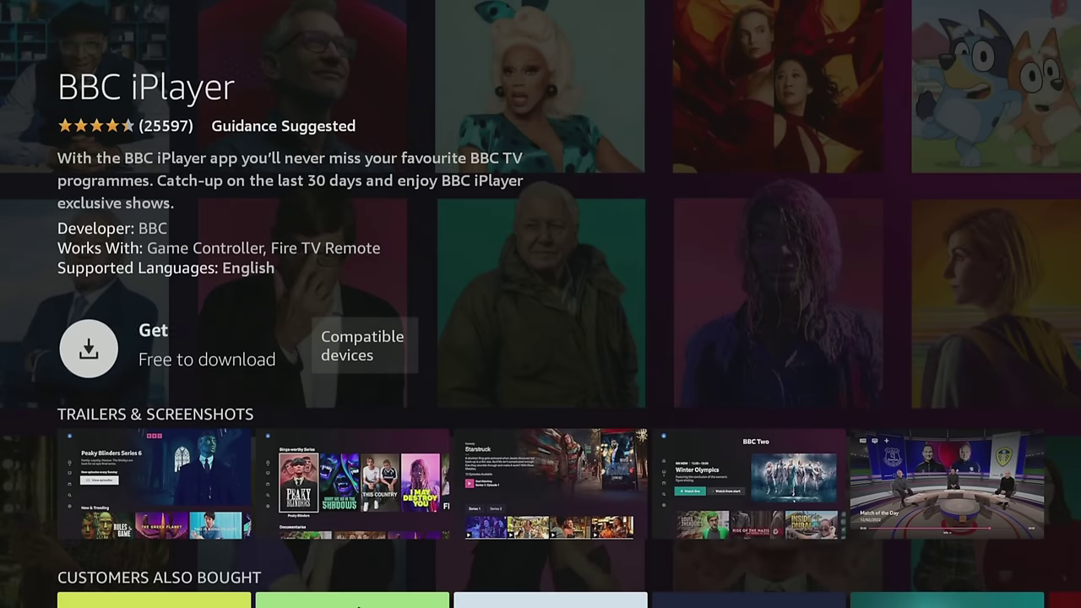
pyautogui.press('Return')
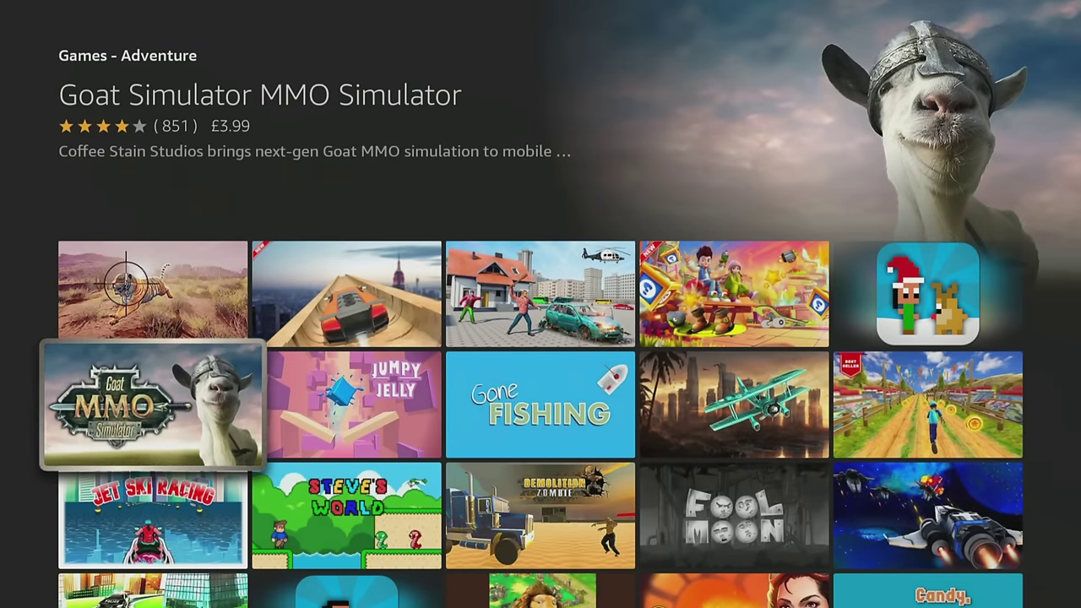
pyautogui.press('Return')
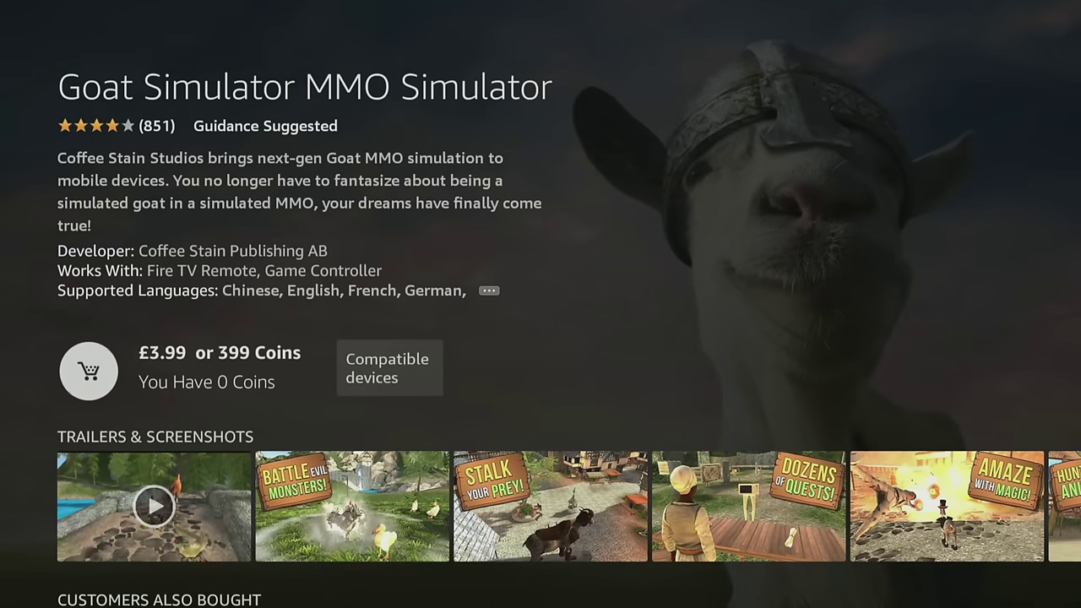
pyautogui.press('Return')
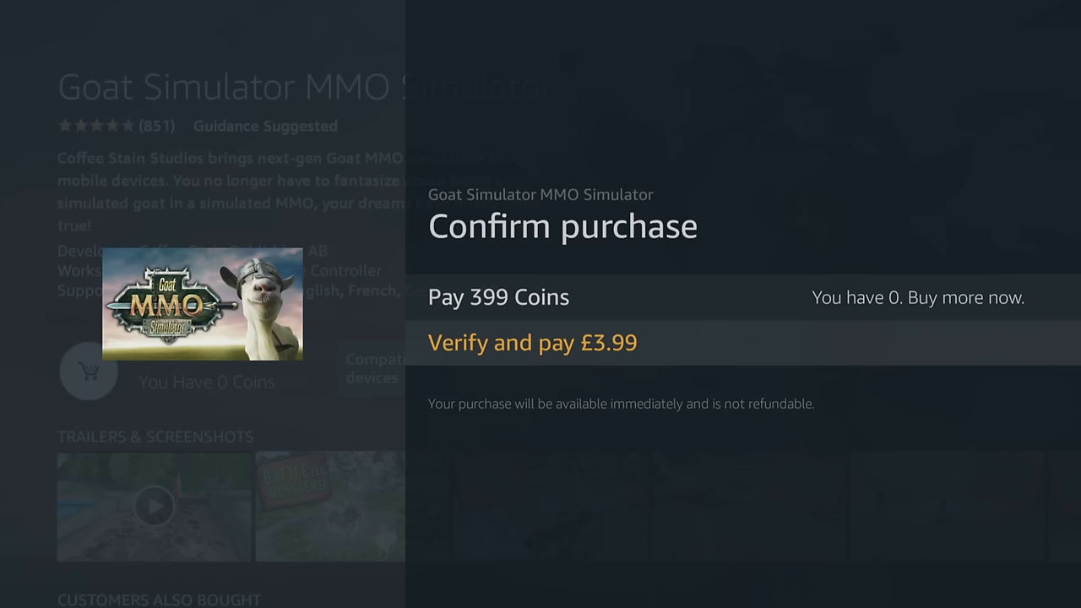
pyautogui.press('Return')
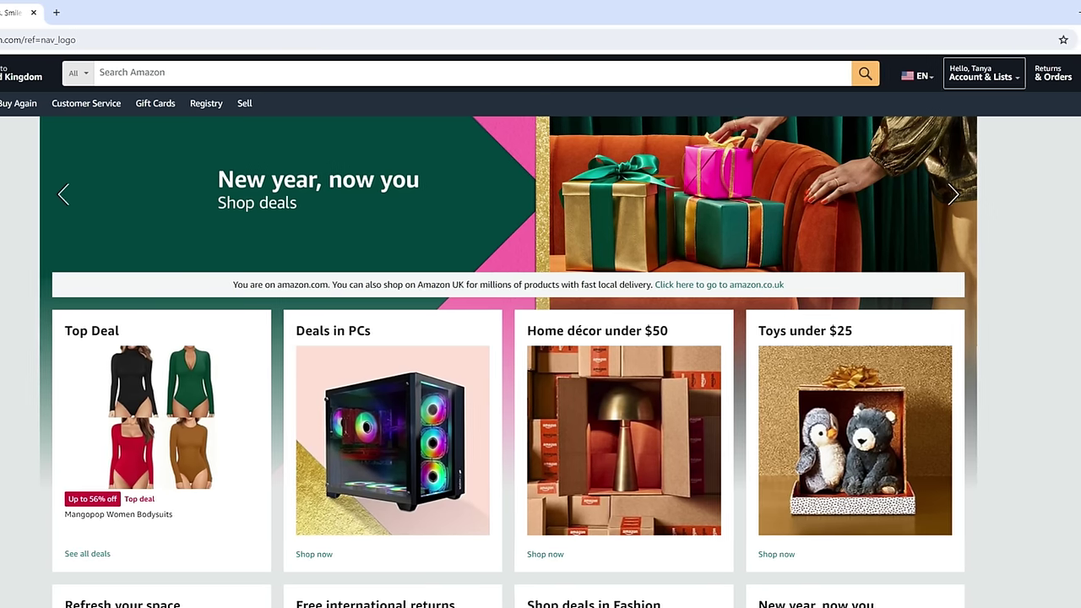
# Step: Switch 1-Click purchasing on for this browser in the account settings
pyautogui.moveTo(1010, 75)
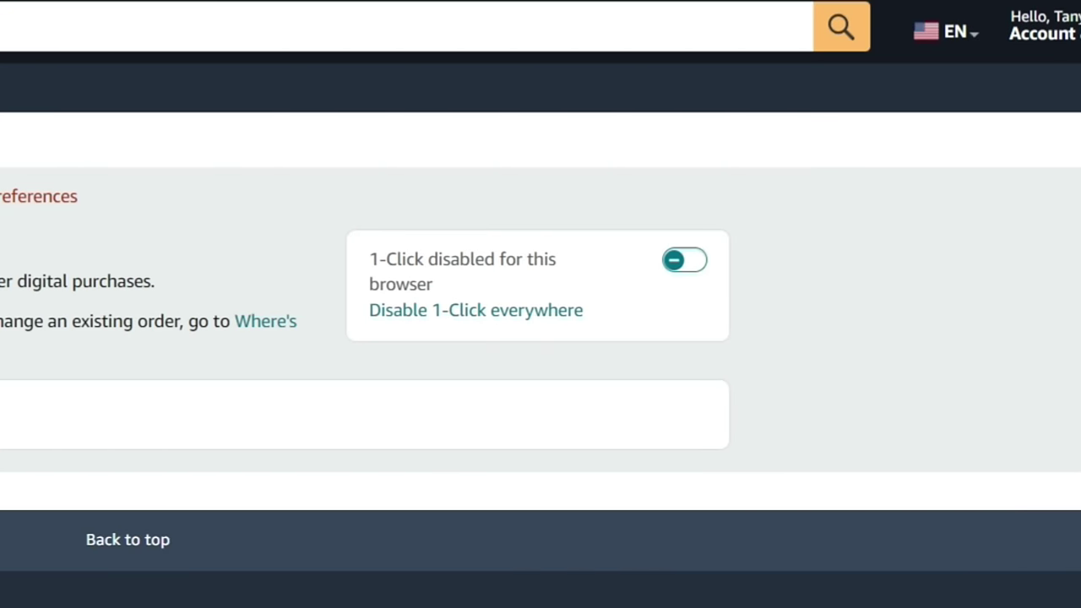
pyautogui.press('space')
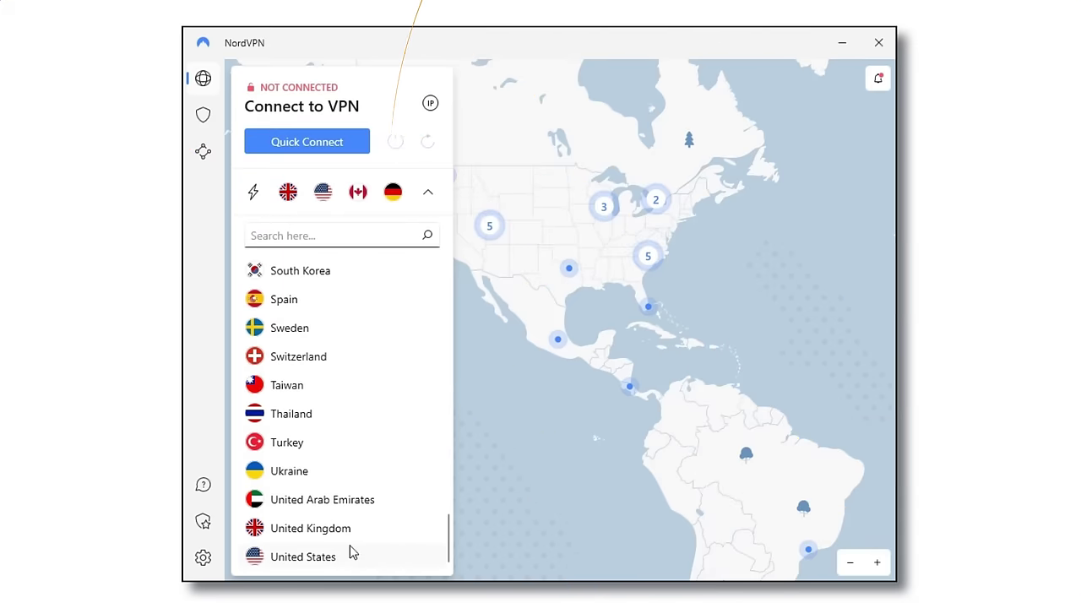
# Step: Connect NordVPN to a United States server
pyautogui.click(319, 558)
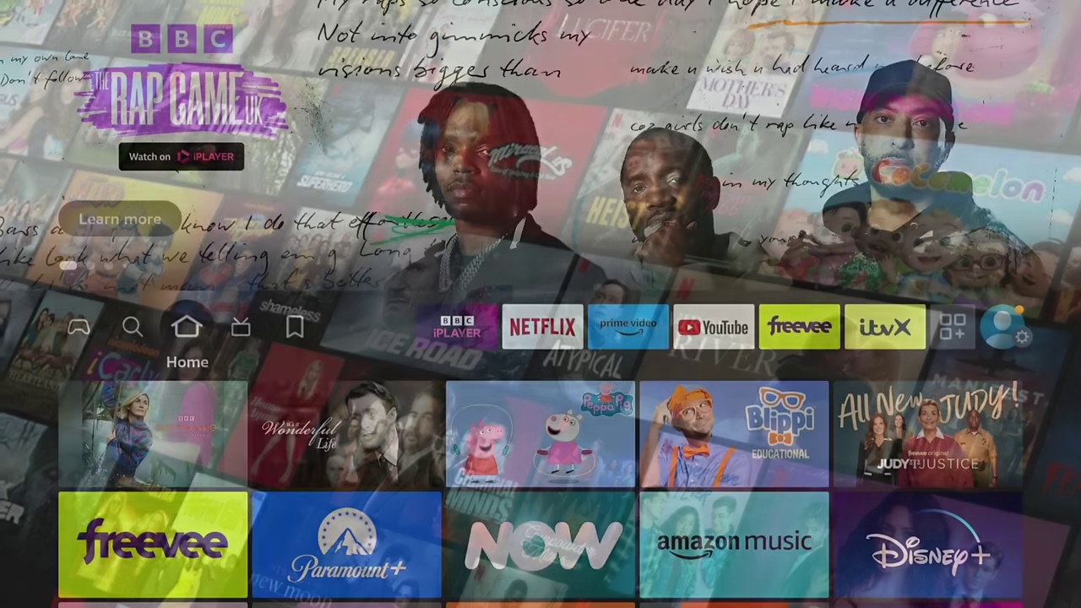
# Step: Spell 'Nord' on the Fire TV search keyboard
pyautogui.press('Left')
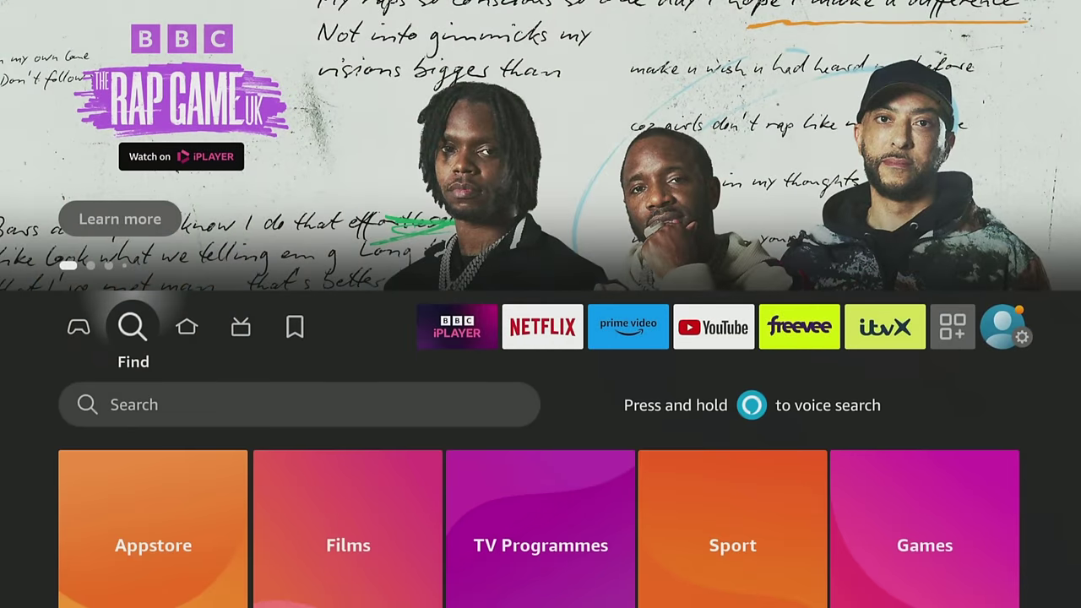
pyautogui.press('Down')
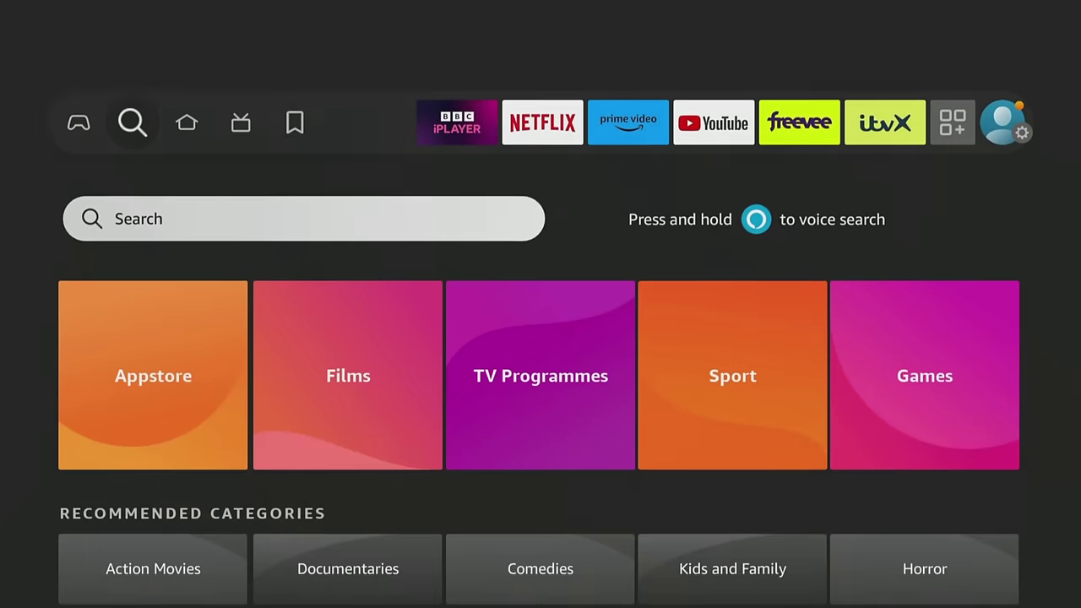
pyautogui.press('Return')
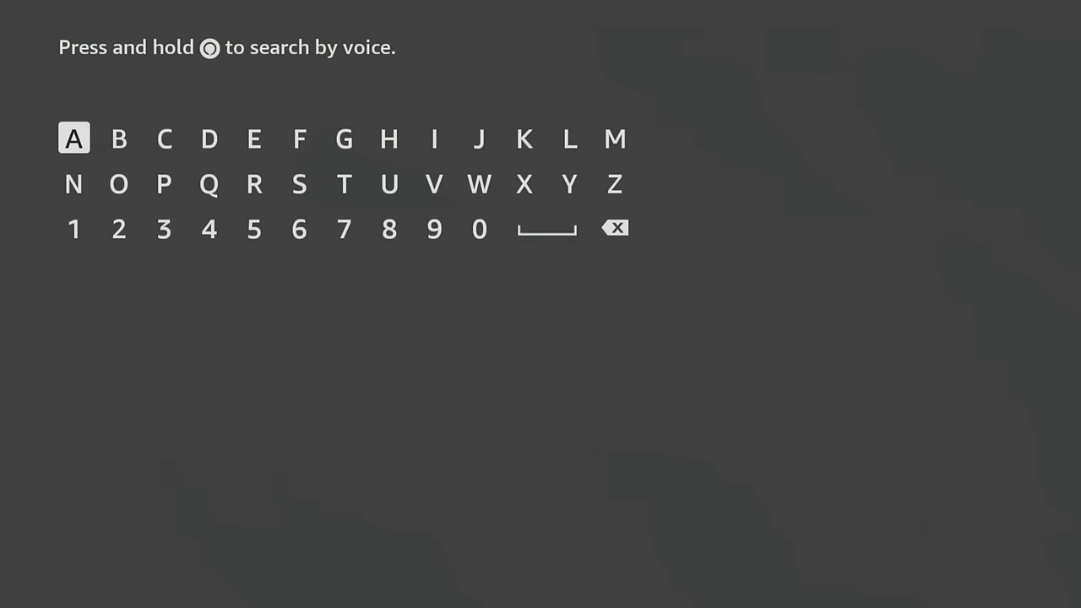
pyautogui.press('Down')
pyautogui.press('Return')
pyautogui.press('Right')
pyautogui.press('Return')
pyautogui.press('Right')
pyautogui.press('Right')
pyautogui.press('Right')
pyautogui.press('Return')
pyautogui.press('Up')
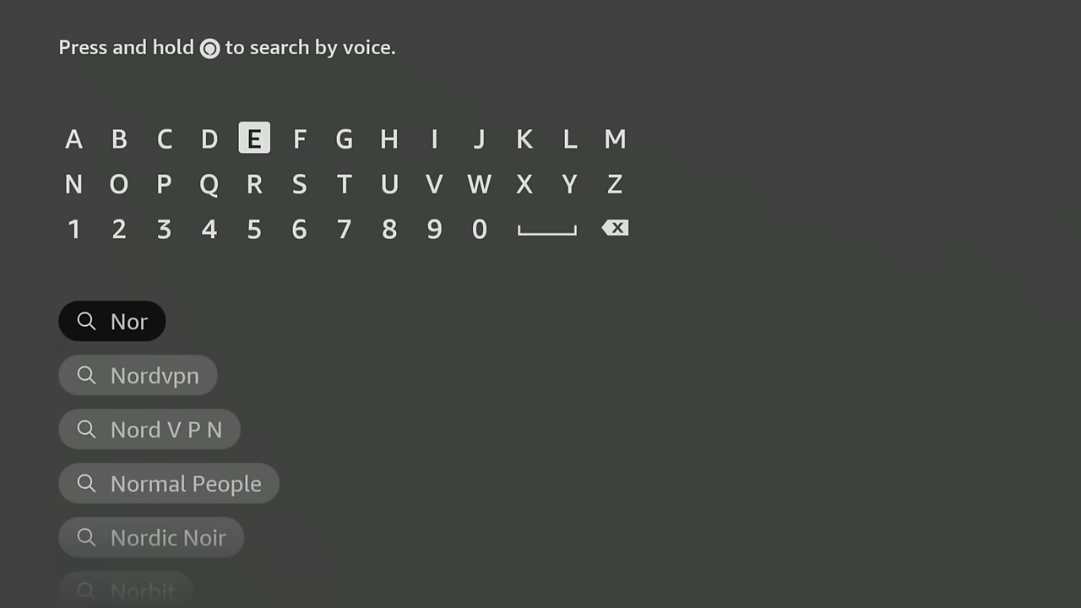
pyautogui.press('Left')
# Step: Pick the Nordvpn suggestion and start downloading the NordVPN app
pyautogui.press('Return')
pyautogui.press('Down')
pyautogui.press('Down')
pyautogui.press('Down')
pyautogui.press('Down')
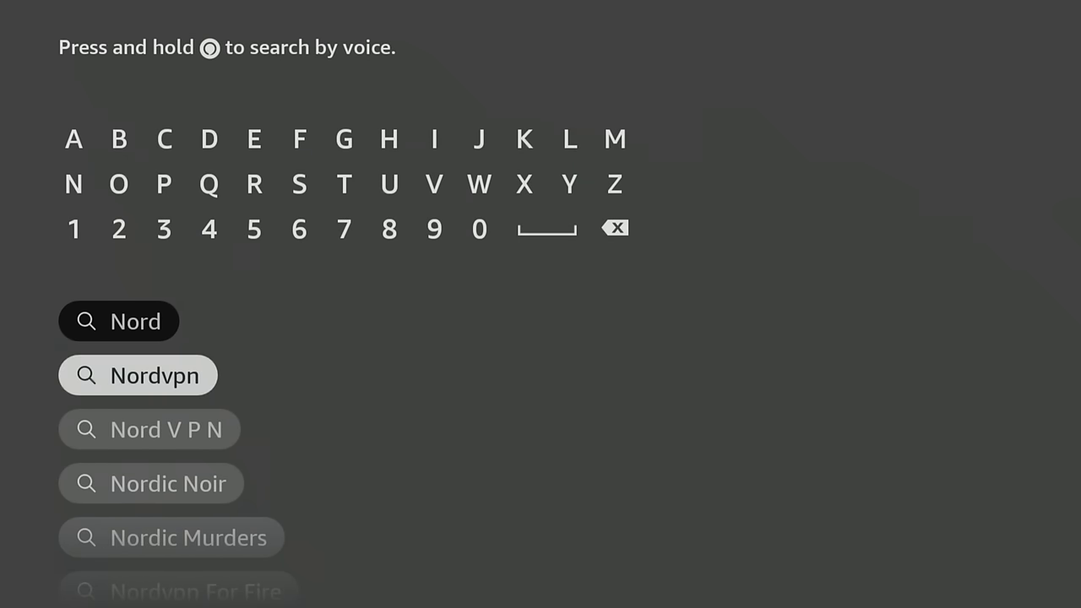
pyautogui.press('Return')
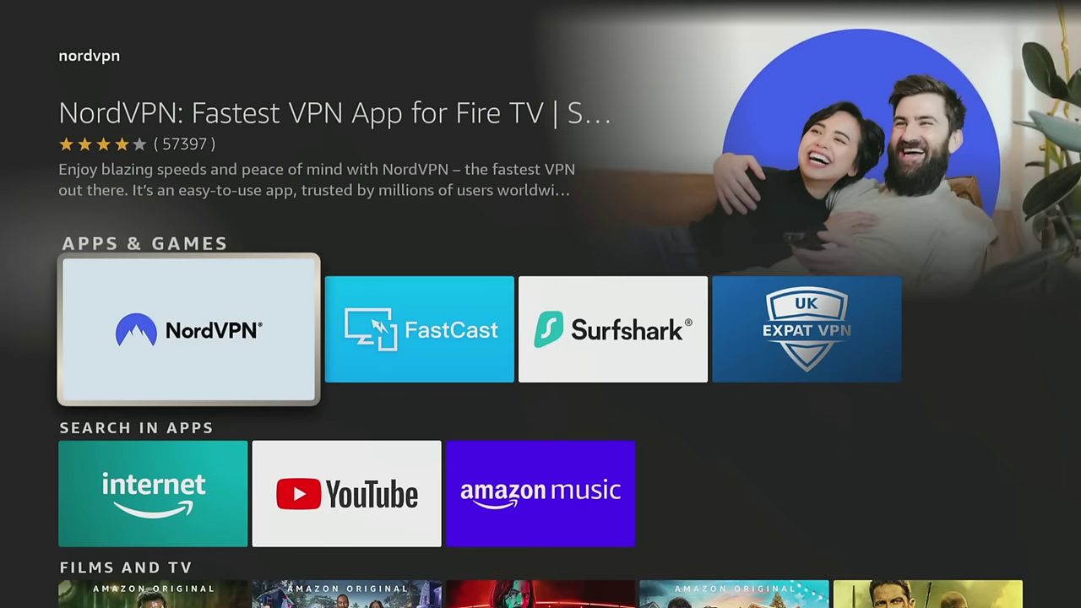
pyautogui.press('Return')
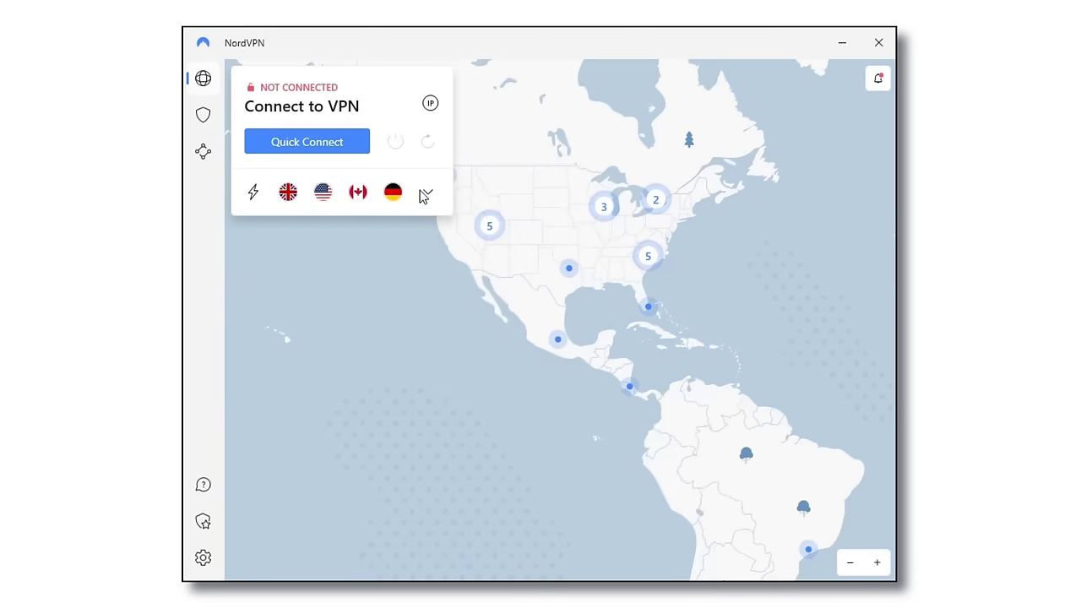
# Step: Pick United States from the full country list to connect to server #8696
pyautogui.click(426, 192)
pyautogui.moveTo(447, 327); pyautogui.dragTo(440, 539)
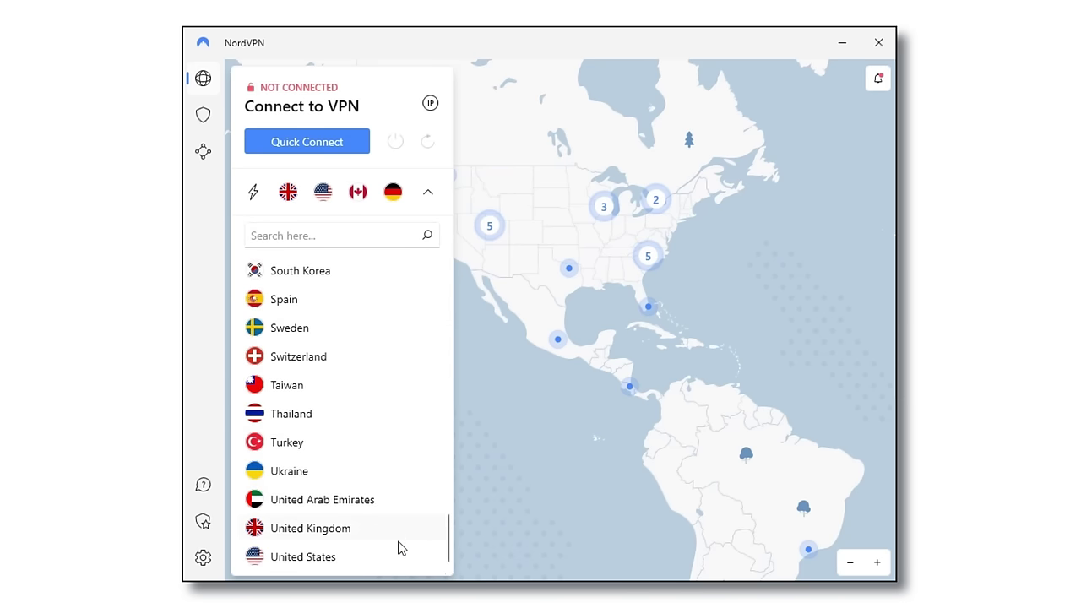
pyautogui.click(304, 557)
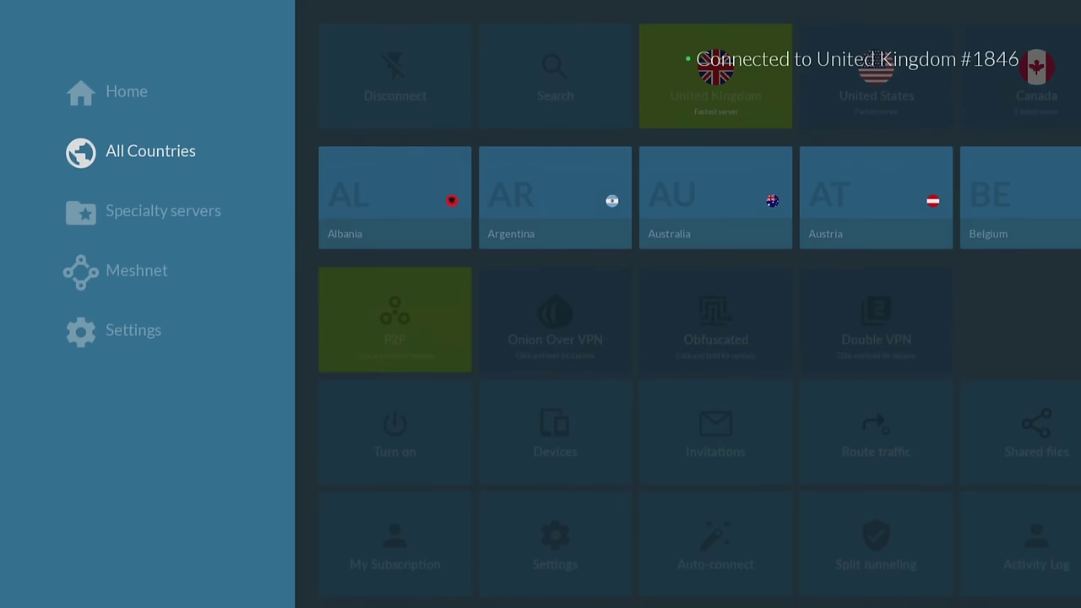
# Step: Turn on Threat Protection Lite in NordVPN settings and reconnect to apply it
pyautogui.press('Down')
pyautogui.press('Down')
pyautogui.press('Down')
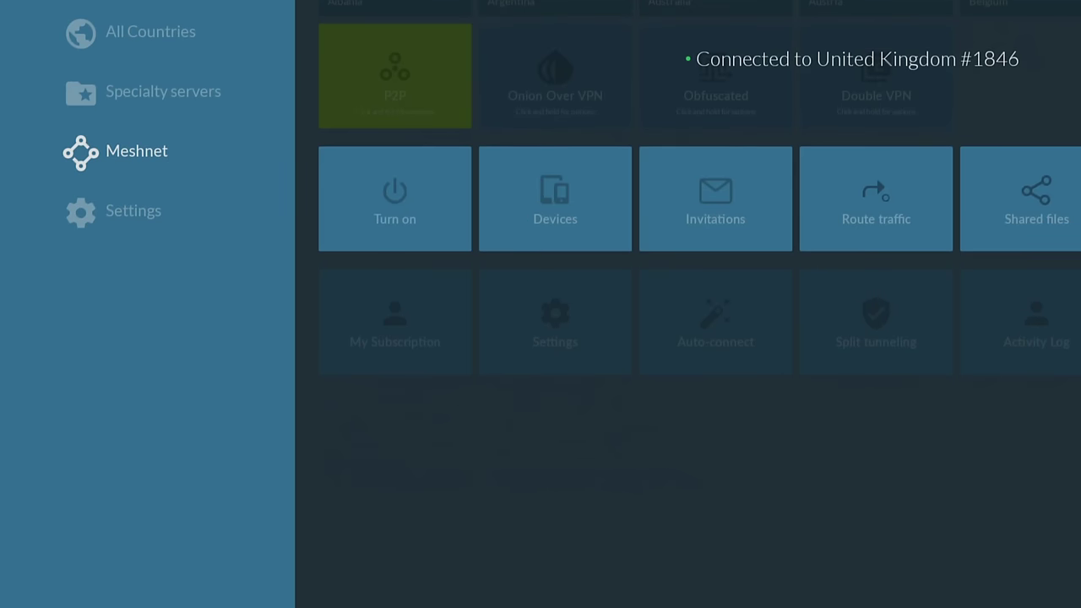
pyautogui.press('Right')
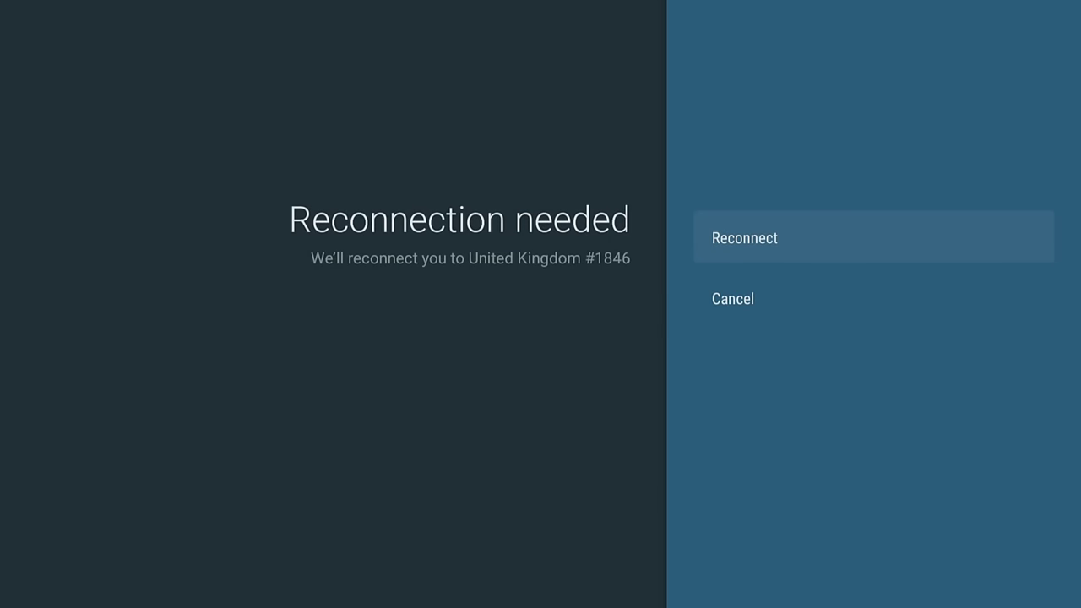
pyautogui.press('Return')
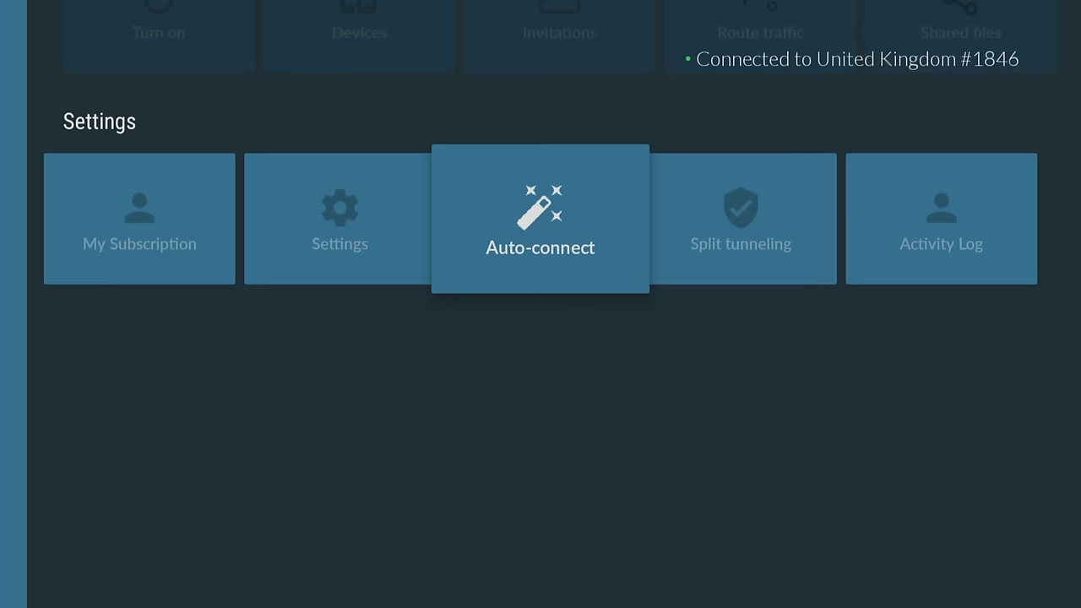
# Step: Set auto-connect to United States, then go to the Split tunneling settings
pyautogui.press('Return')
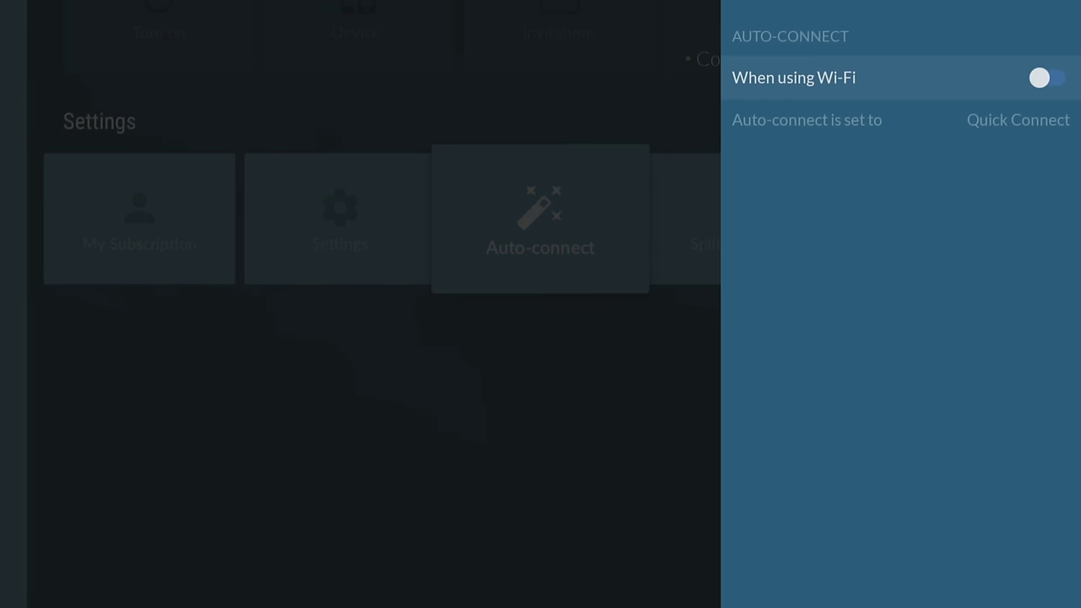
pyautogui.press('Return')
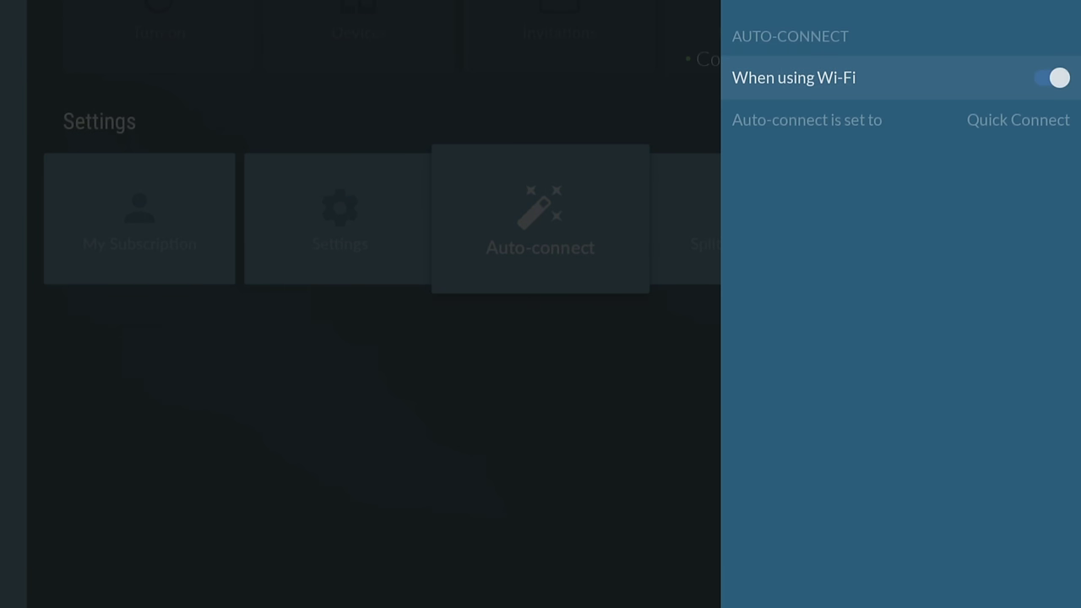
pyautogui.press('Down')
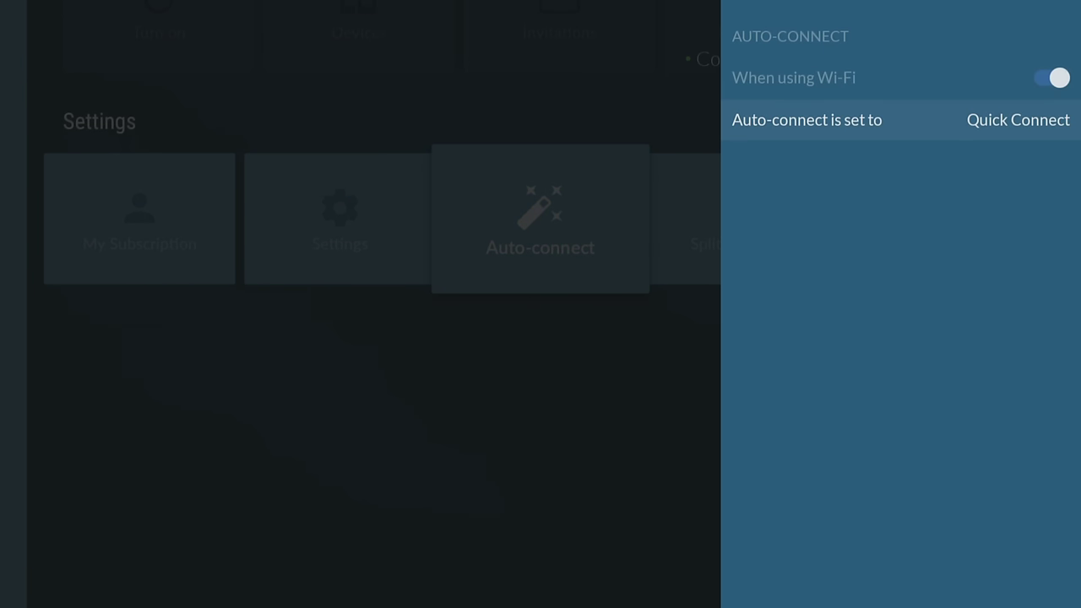
pyautogui.press('Return')
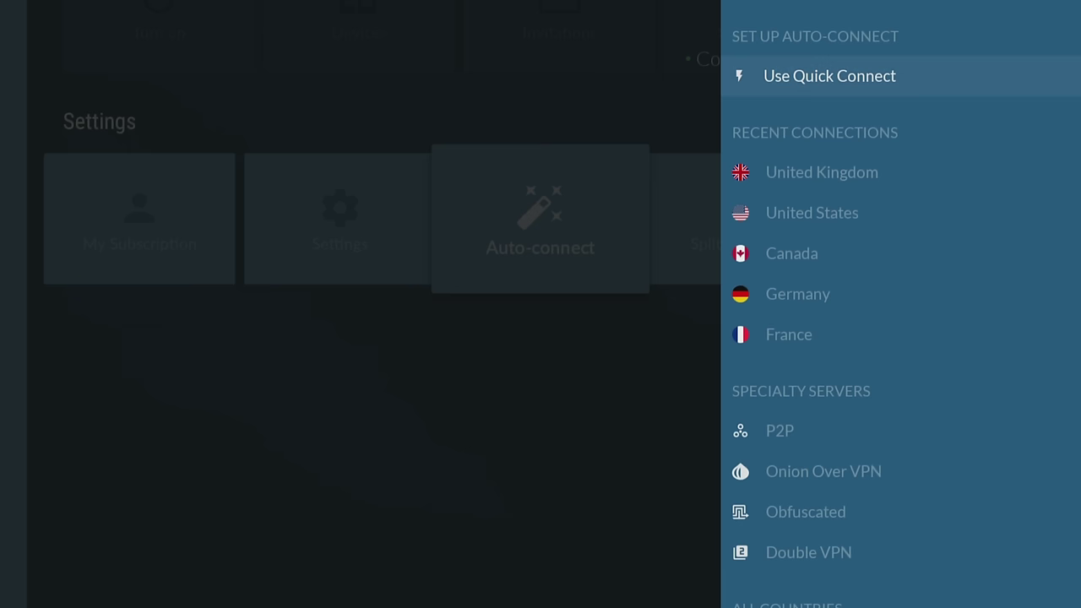
pyautogui.press('Down')
pyautogui.press('Down')
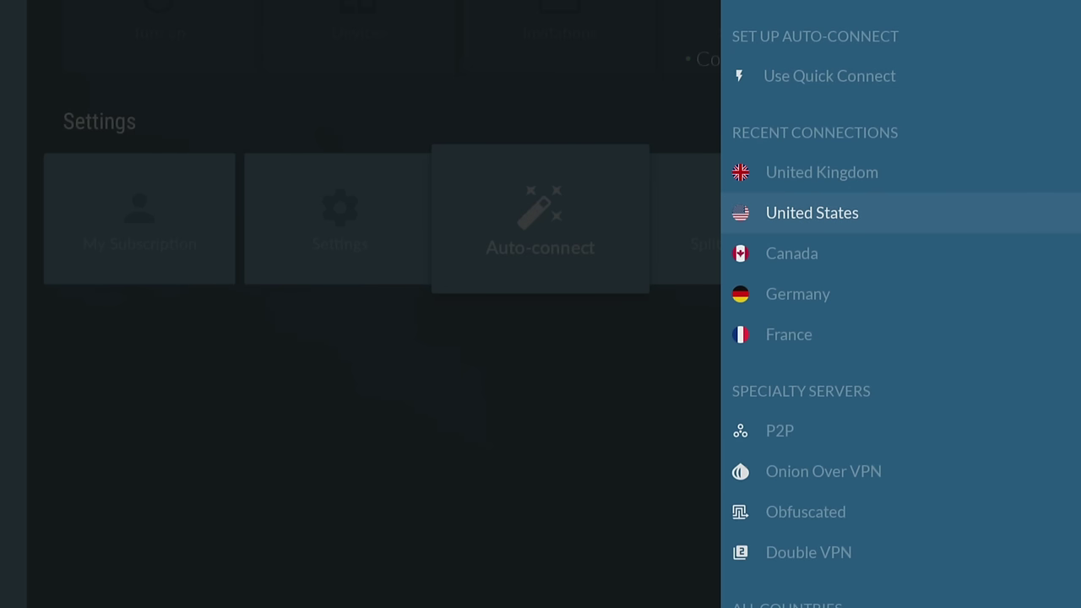
pyautogui.press('Escape')
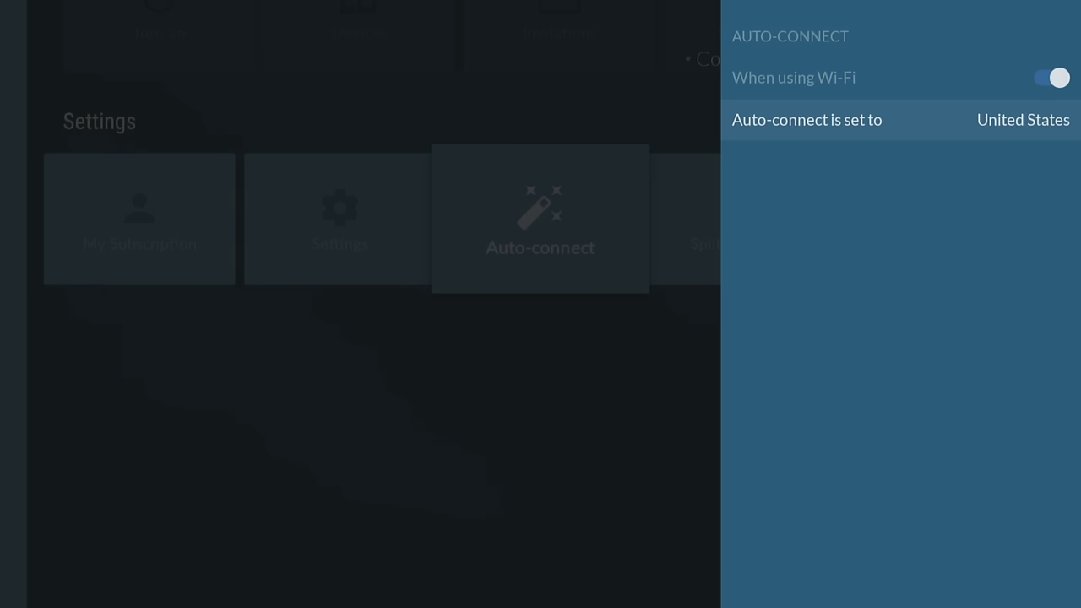
pyautogui.press('Escape')
pyautogui.press('Right')
pyautogui.press('Return')
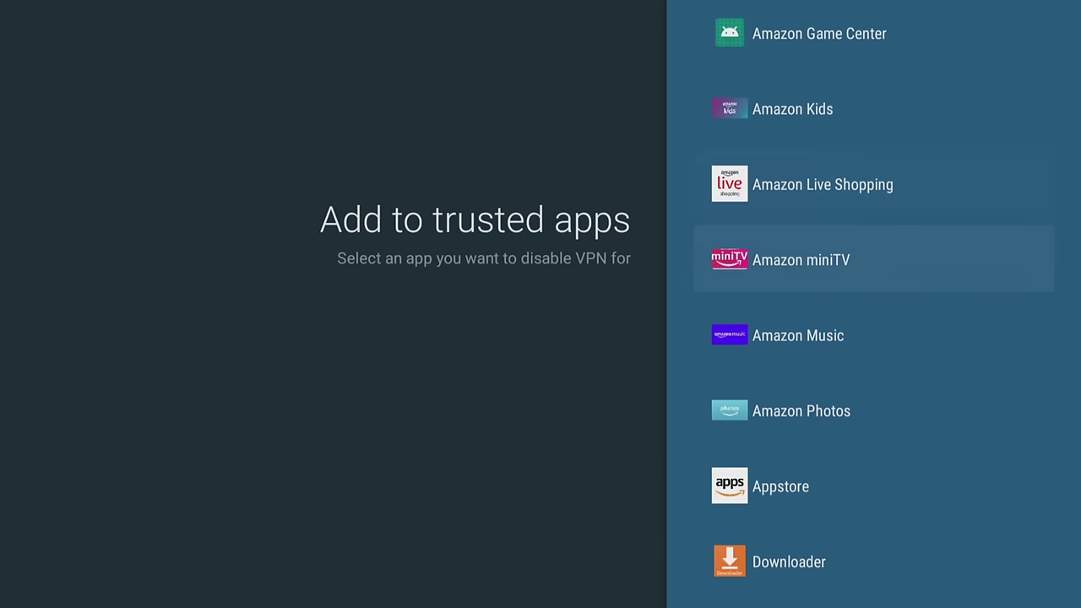
pyautogui.press('Down')
pyautogui.press('Down')
pyautogui.press('Down')
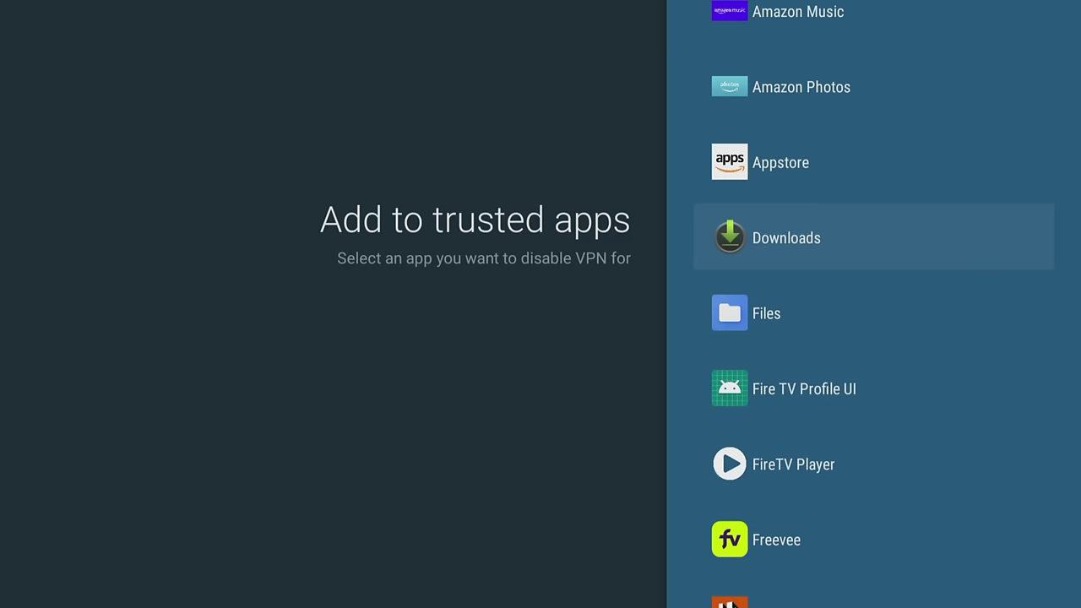
# Step: Find Prime Video in the installed apps list and add it as a trusted app
pyautogui.press('Down')
pyautogui.press('Down')
pyautogui.press('Down')
pyautogui.press('Down')
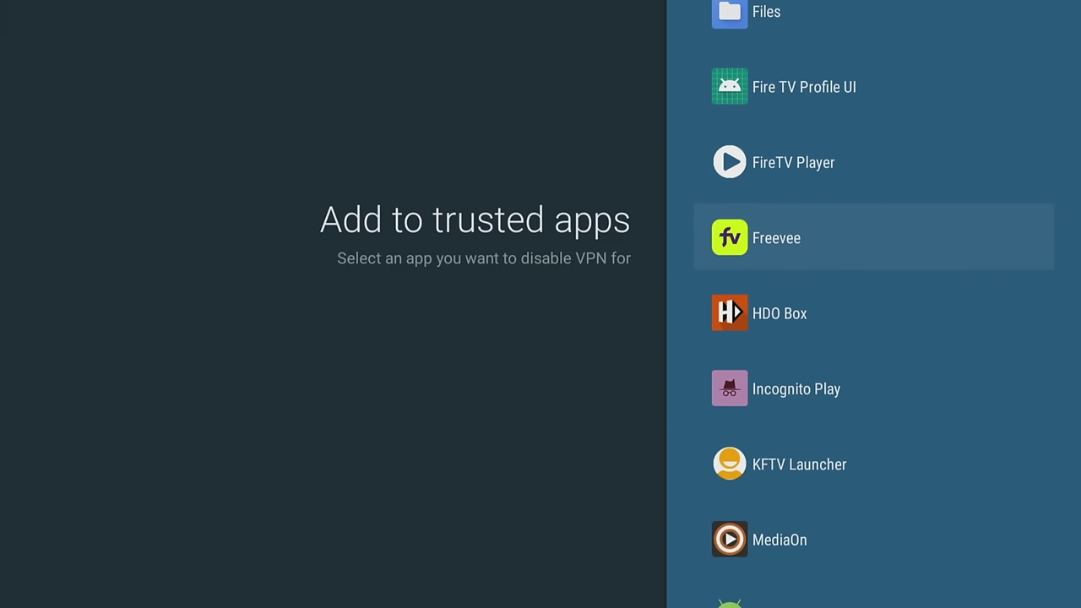
pyautogui.press('Down')
pyautogui.press('Down')
pyautogui.press('Down')
pyautogui.press('Down')
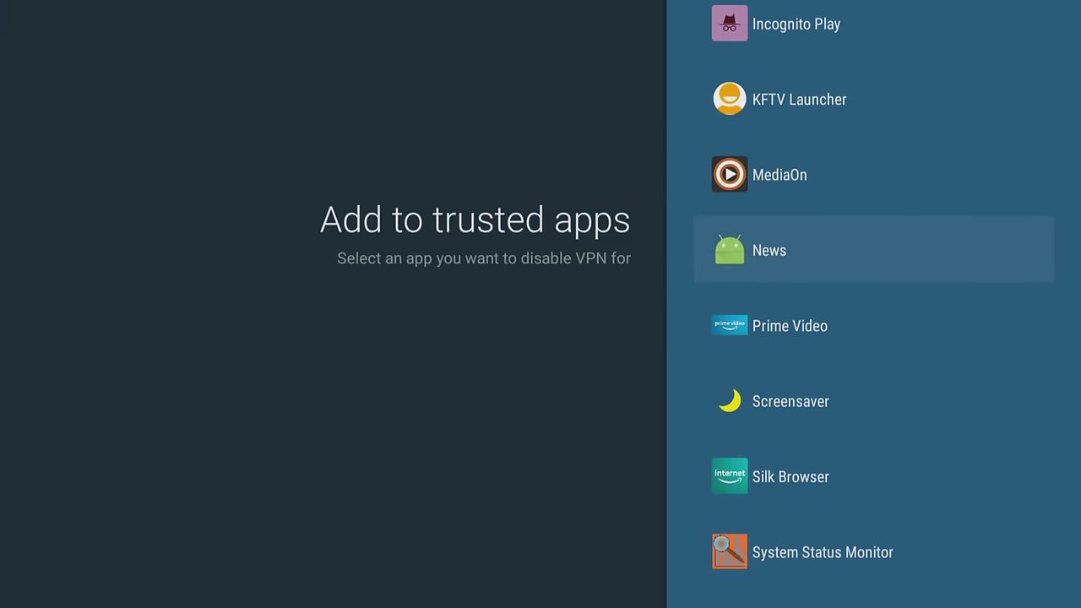
pyautogui.press('Down')
pyautogui.press('Return')
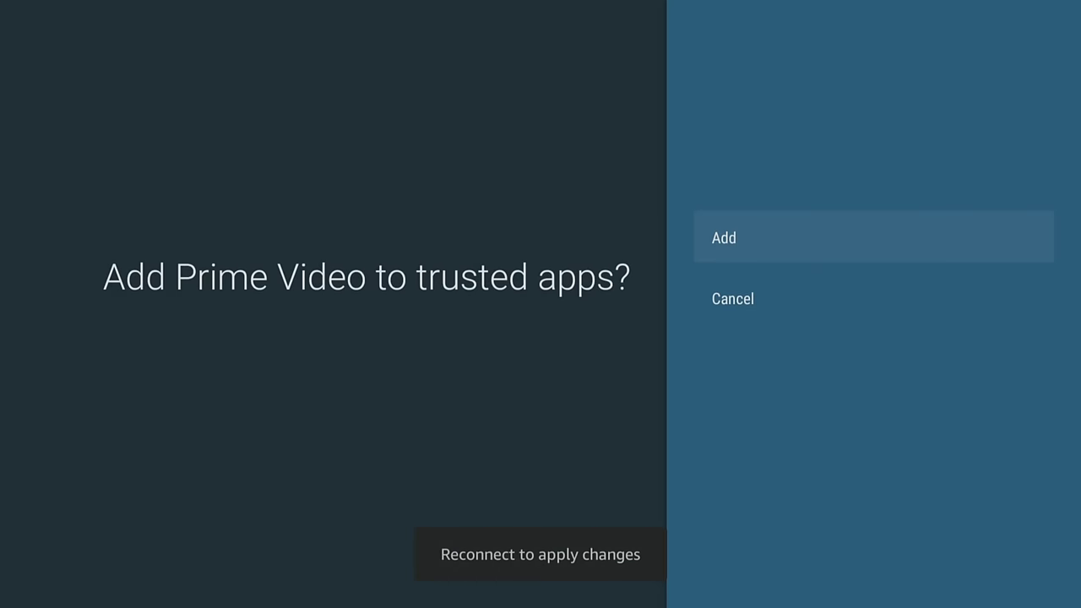
pyautogui.press('Return')
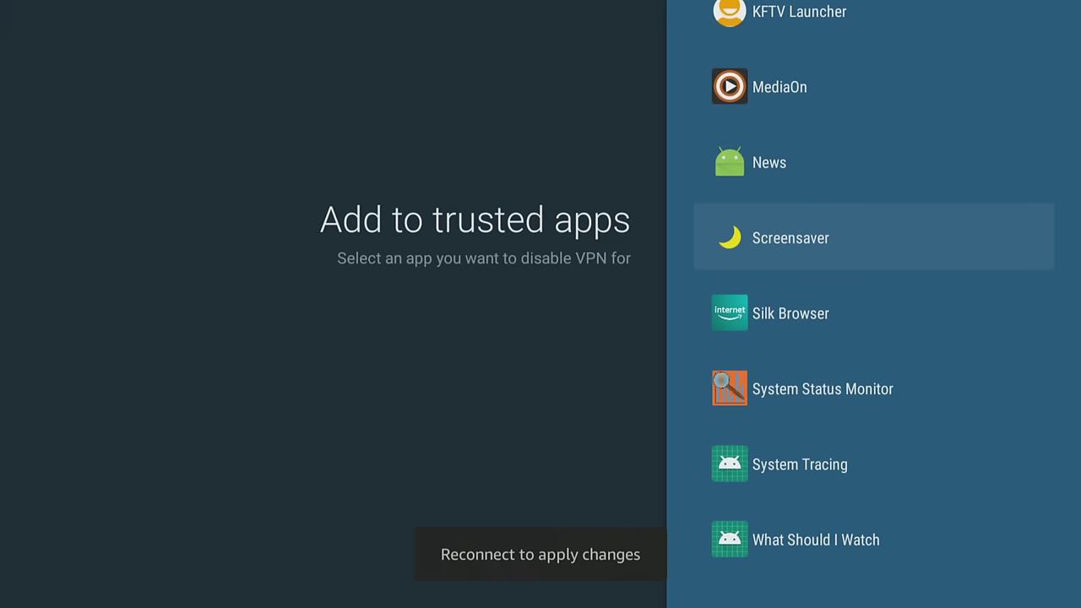